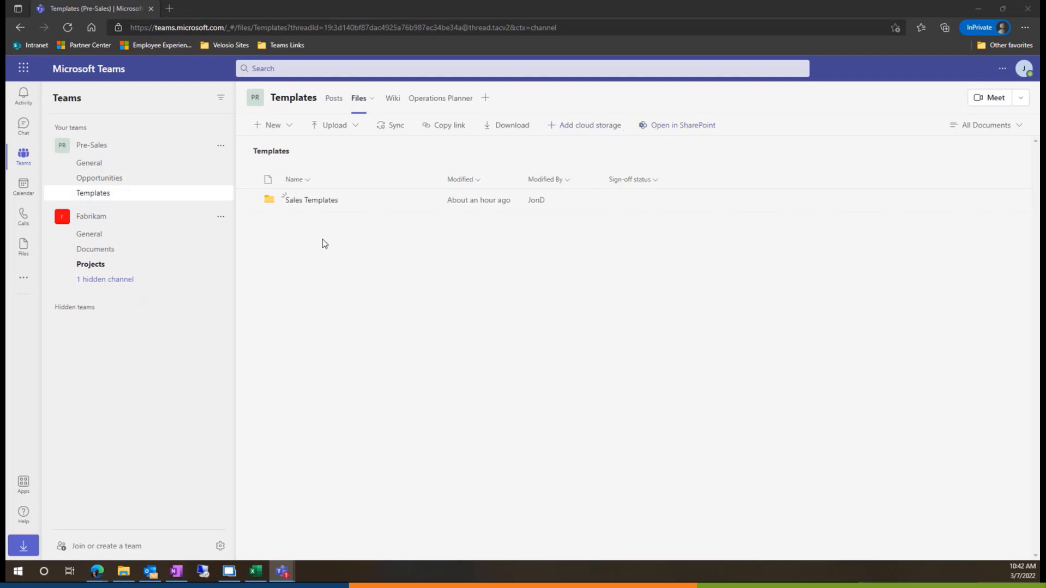
- Open General Teams Adoption.docx from the Sales Templates folder, review it through the Professional Services Summary table, and return to the folder
left_click(312, 200)
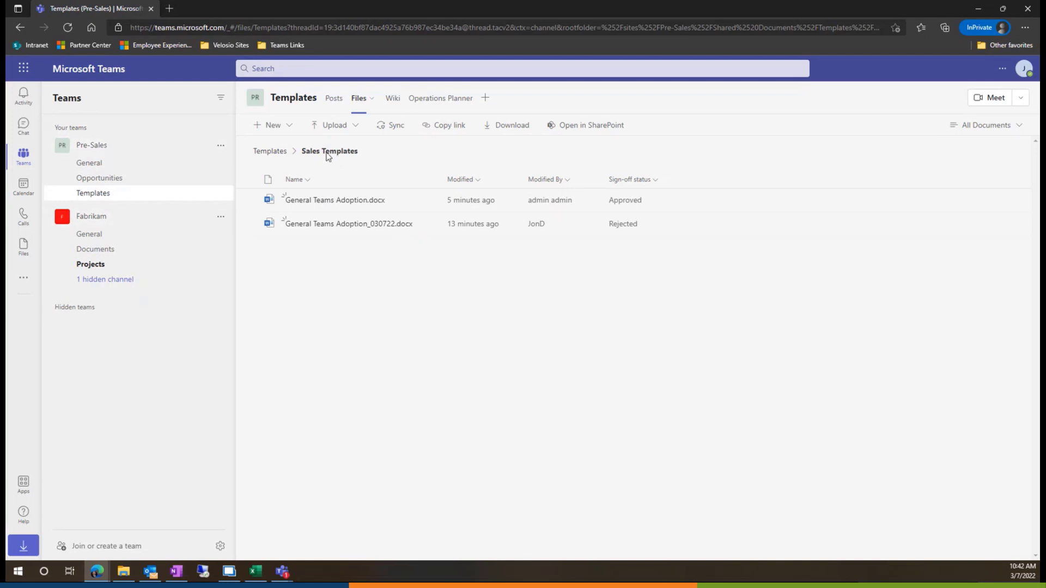
left_click(338, 202)
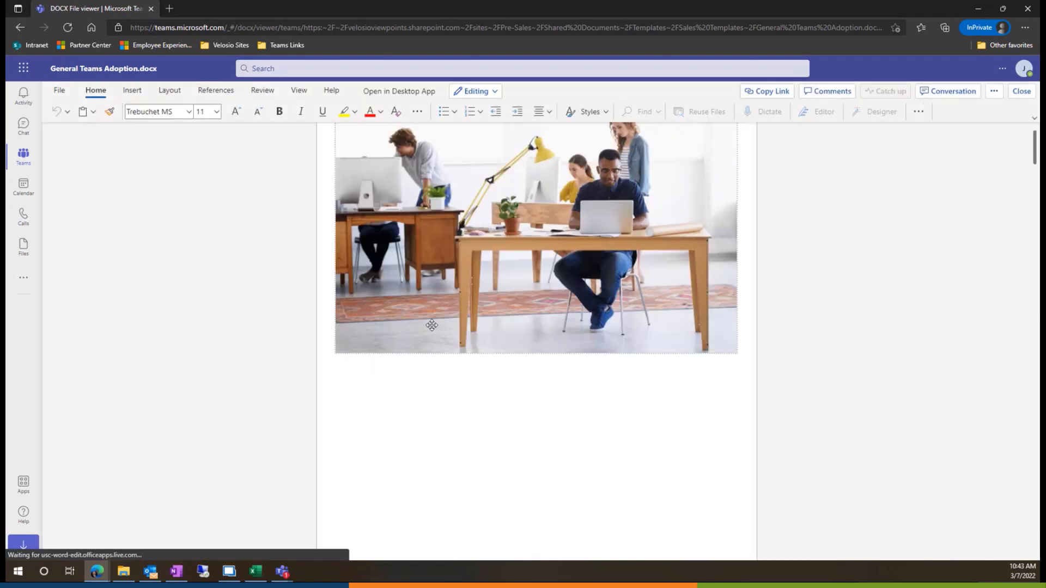
scroll(432, 325, "down", 5)
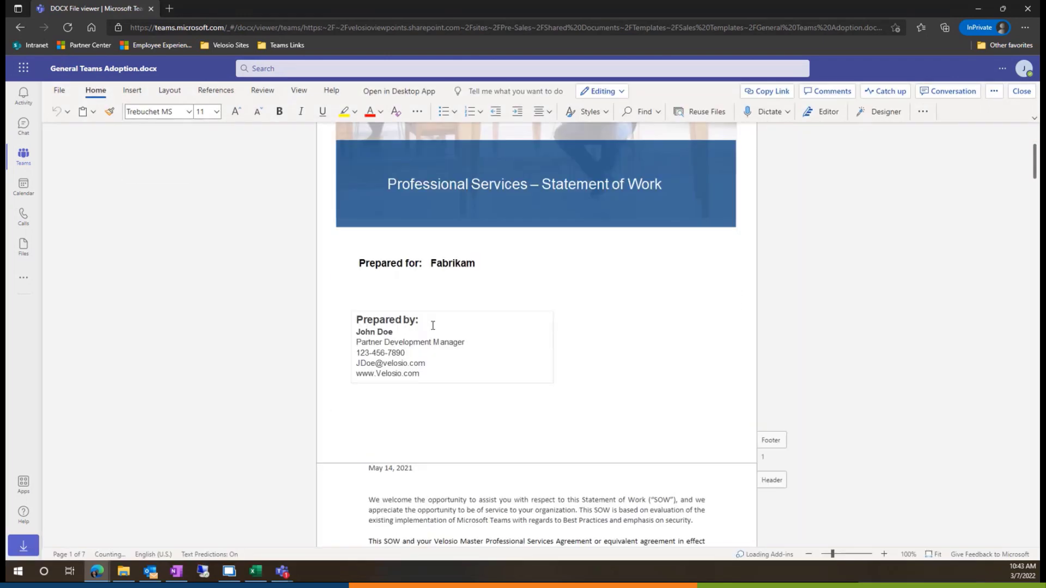
scroll(432, 325, "down", 10)
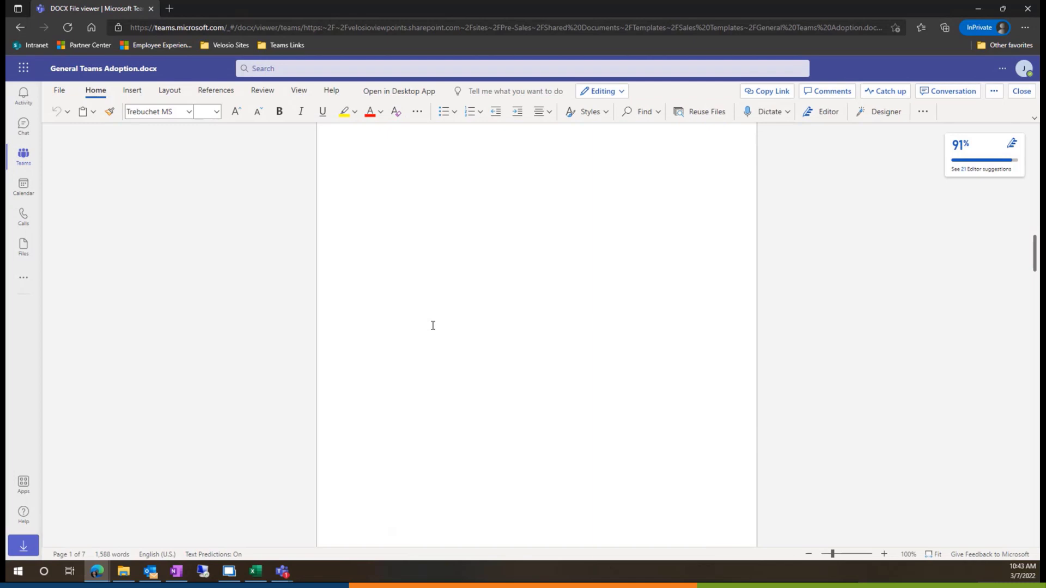
scroll(432, 325, "down", 10)
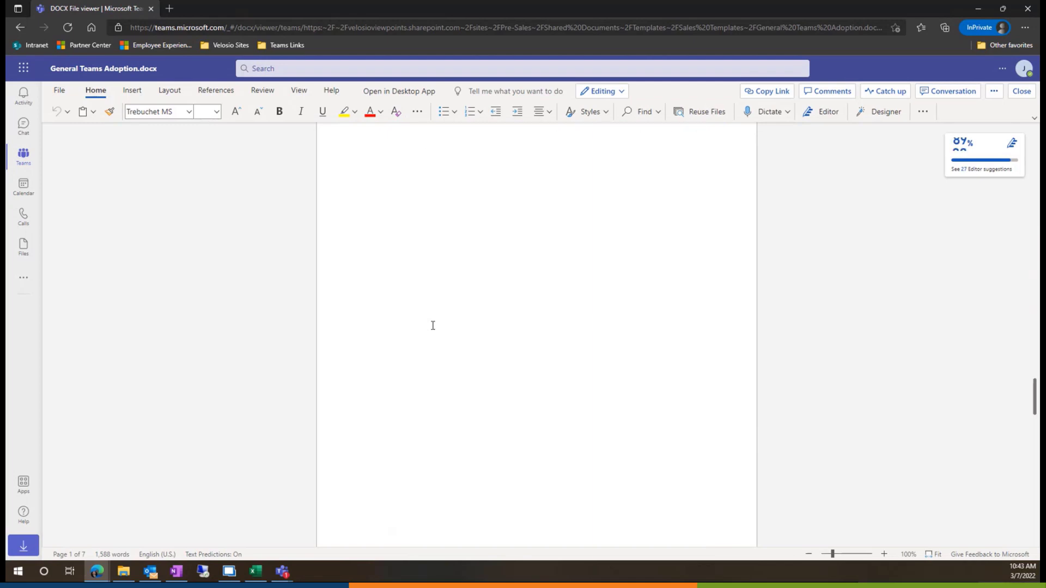
scroll(433, 325, "down", 5)
scroll(432, 325, "down", 5)
scroll(559, 222, "up", 7)
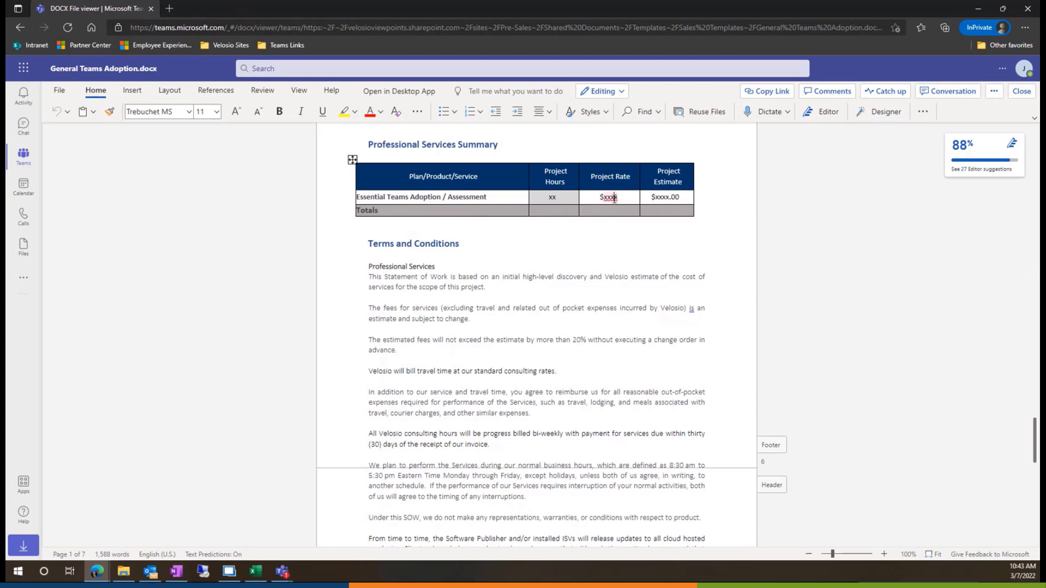
double_click(610, 197)
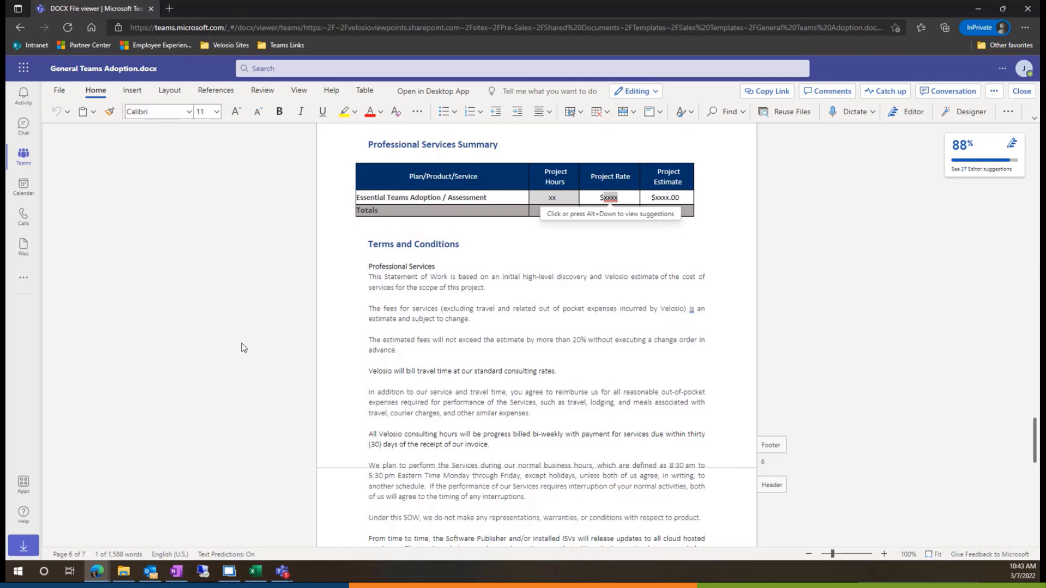
left_click(20, 28)
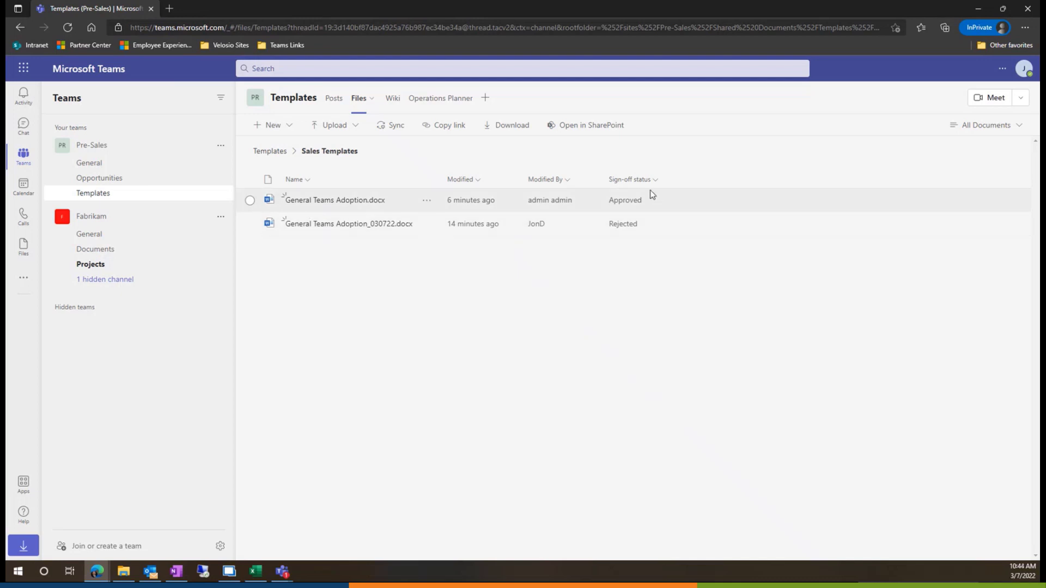
- Copy General Teams Adoption.docx into the Fabrikam folder of the Pre-Sales team's Opportunities channel
left_click(426, 201)
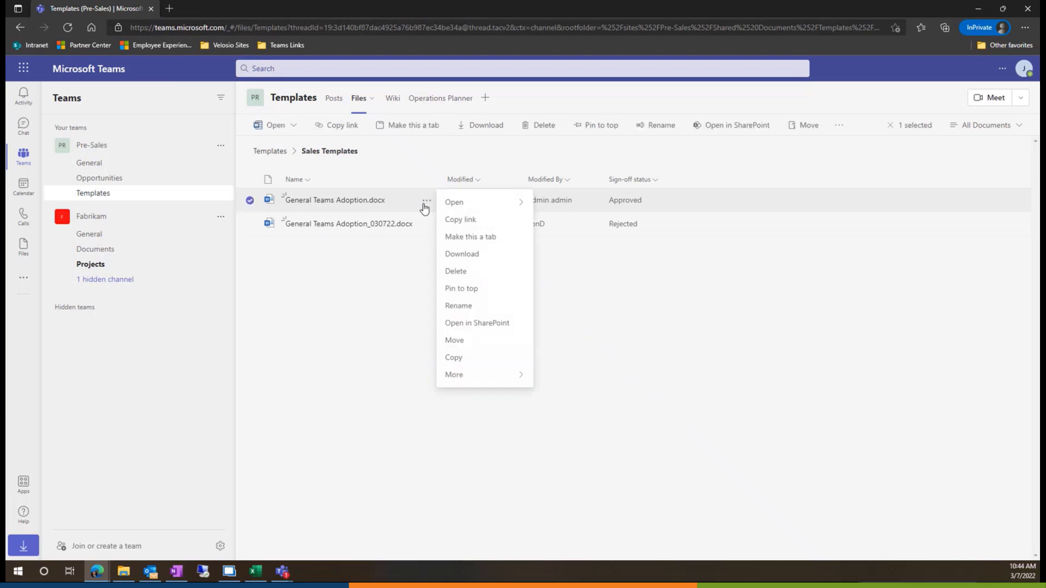
left_click(500, 362)
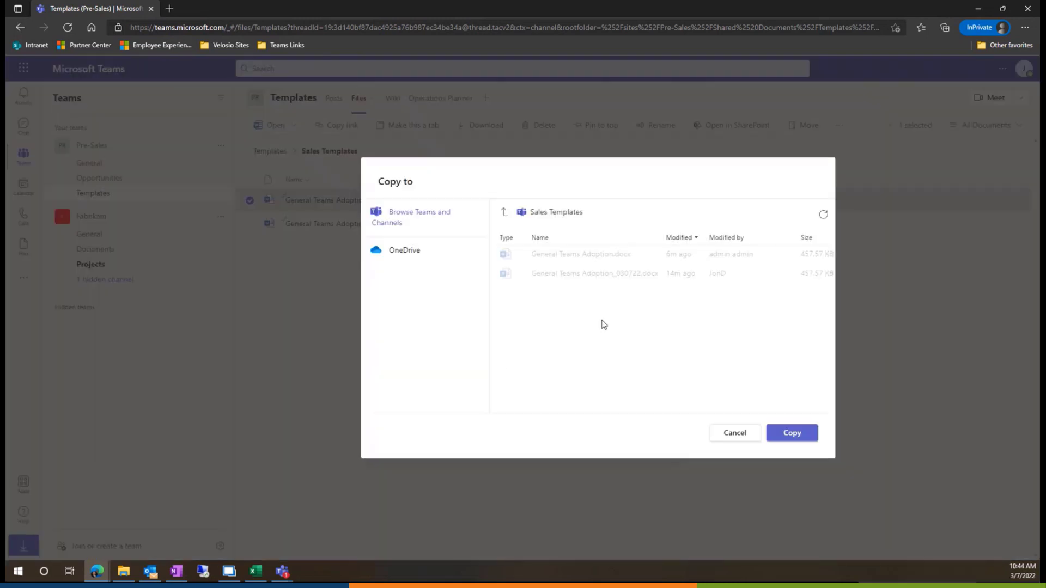
left_click(502, 217)
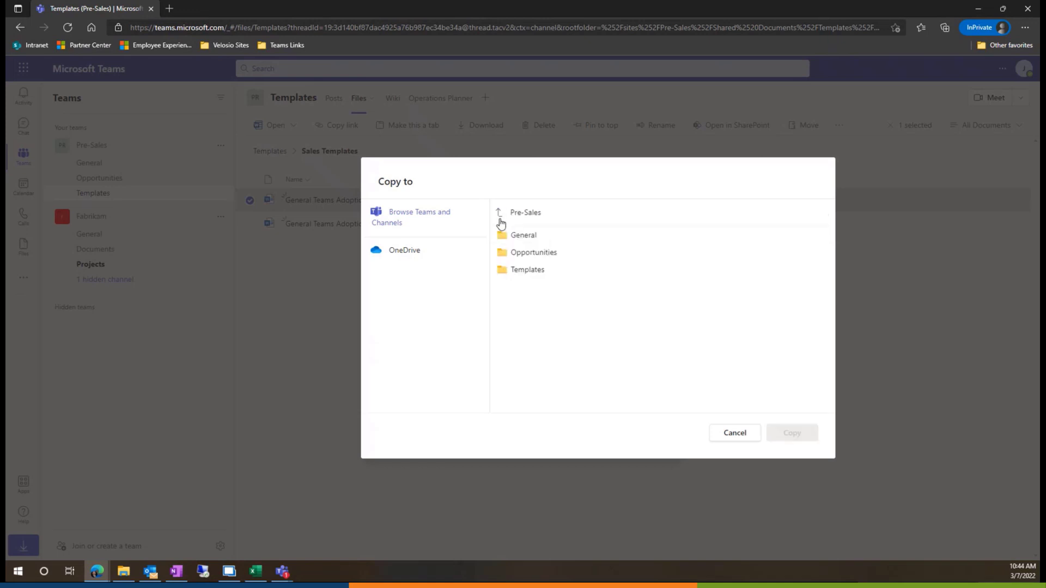
left_click(499, 214)
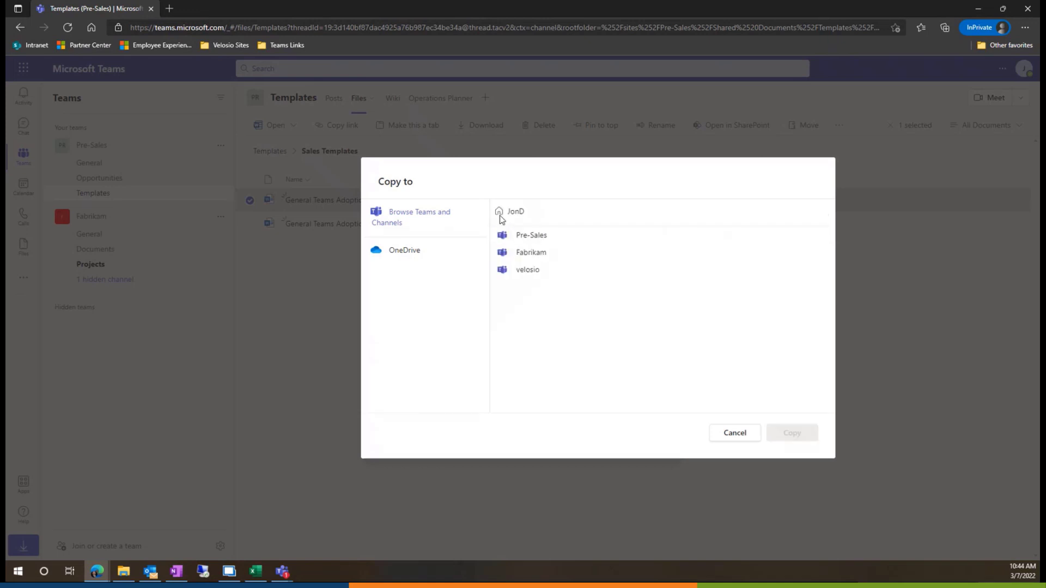
left_click(535, 240)
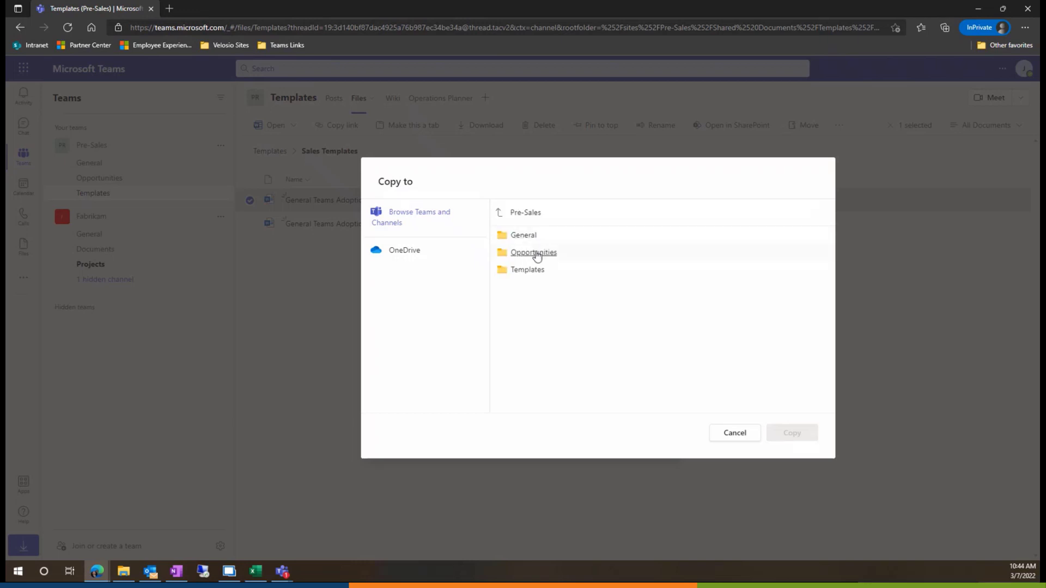
left_click(536, 253)
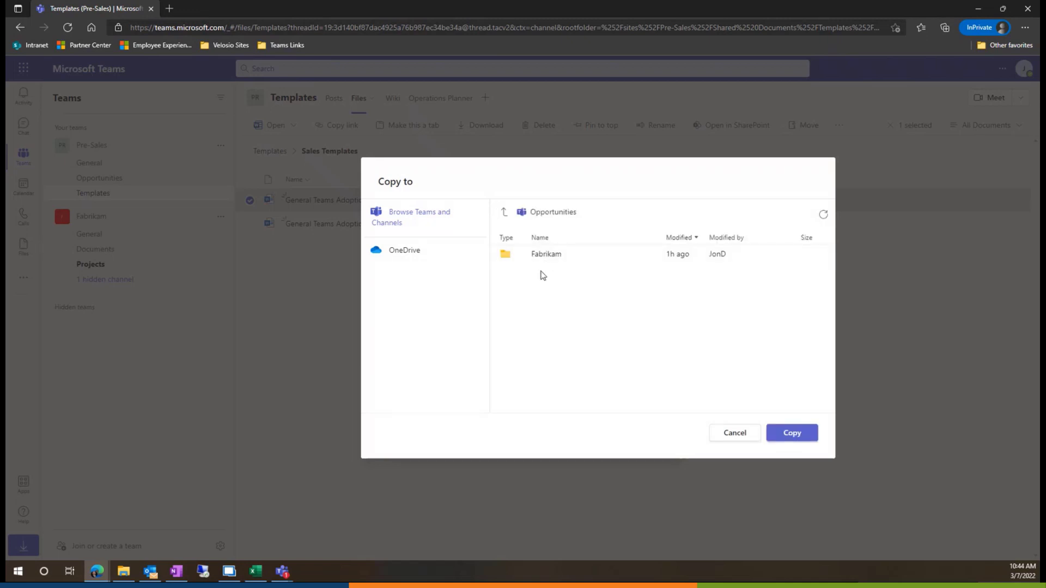
left_click(546, 254)
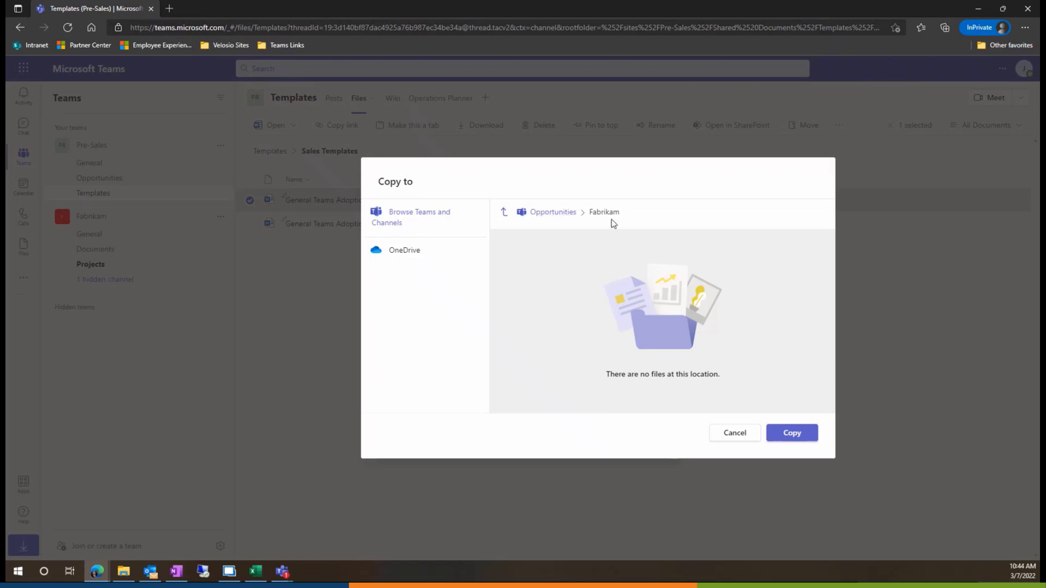
left_click(807, 443)
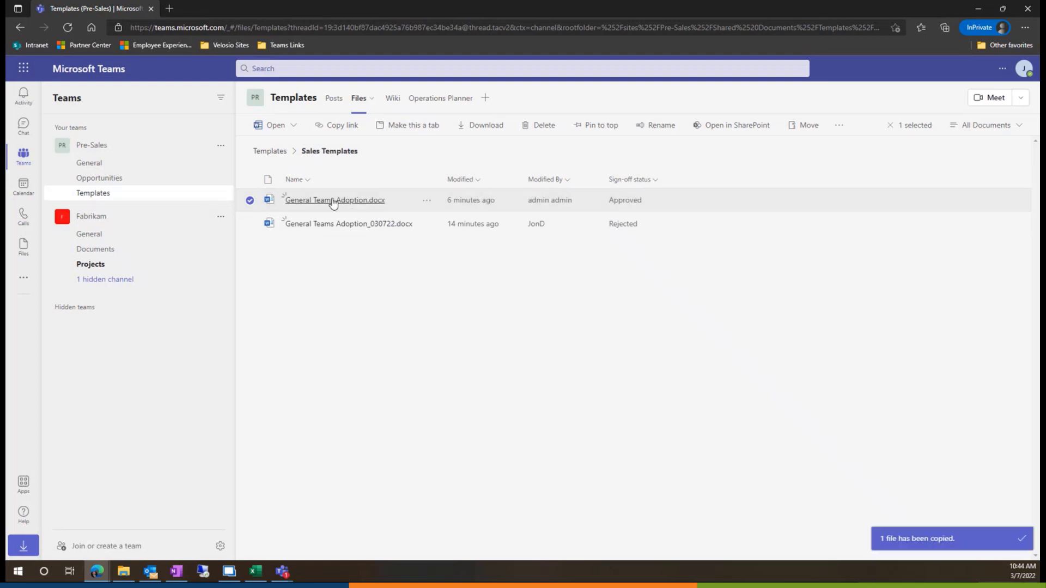
- Open the copied General Teams Adoption.docx from the Fabrikam folder in the Opportunities channel's files
left_click(95, 179)
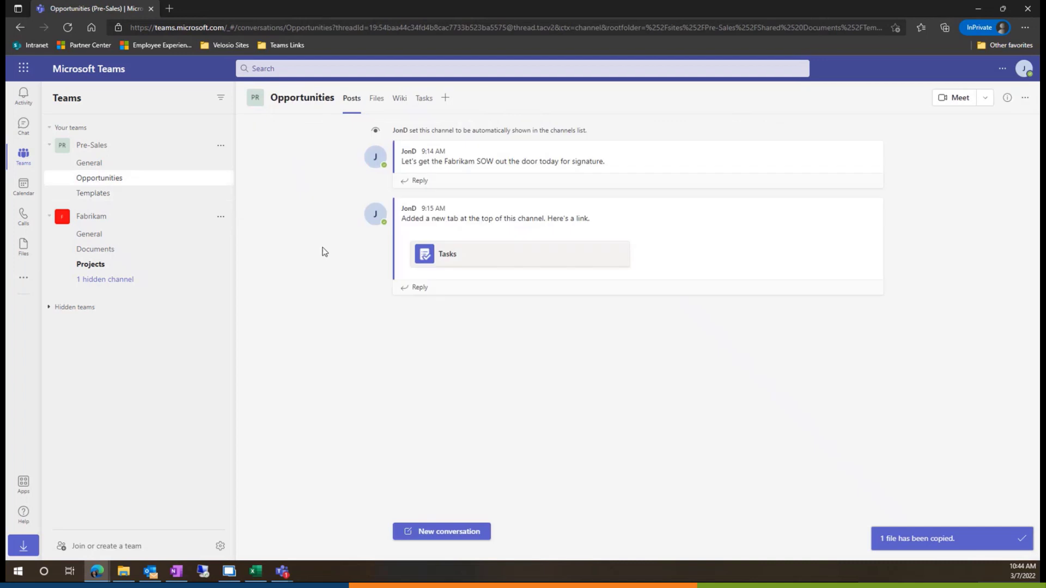
left_click(376, 99)
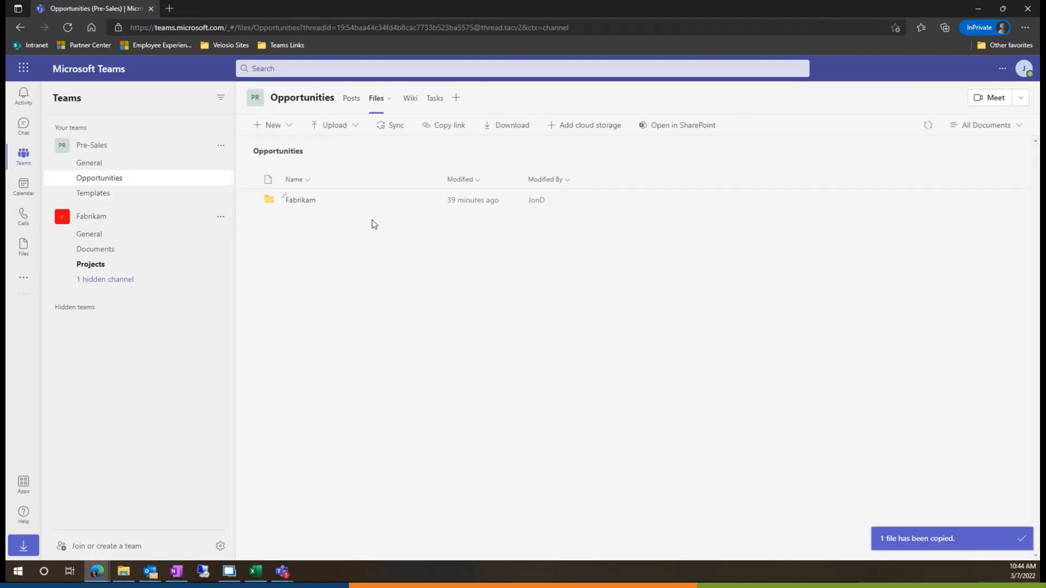
left_click(302, 201)
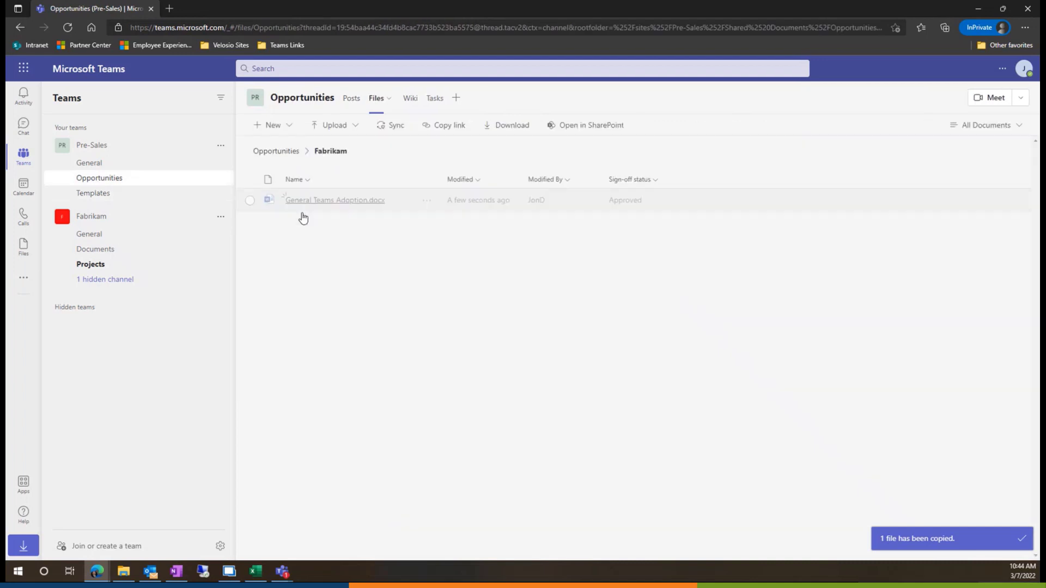
left_click(340, 202)
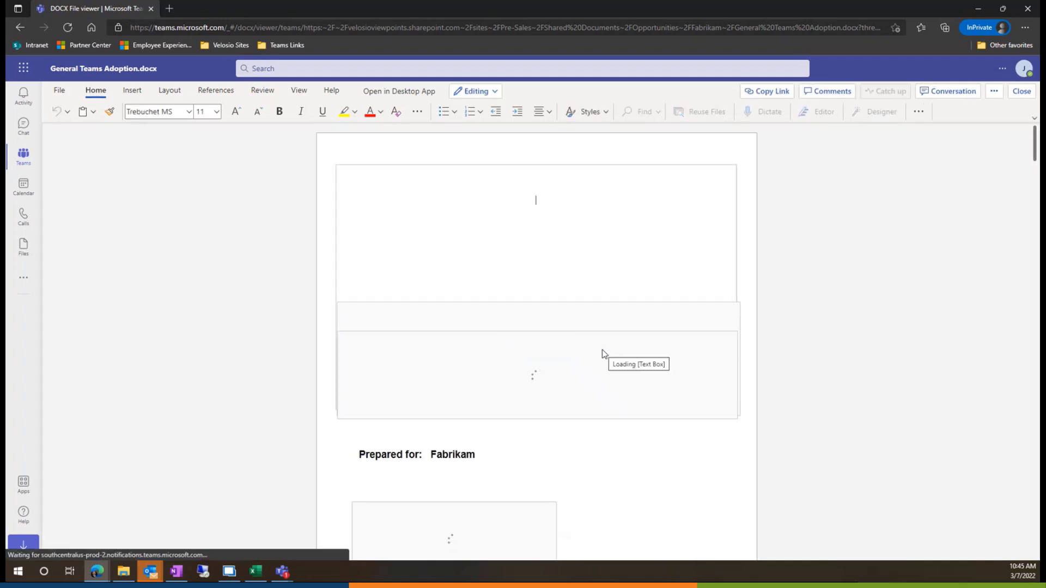
- In the Professional Services Summary table, set the Project Rate to $123 and the Project Estimate to $45678.00
scroll(460, 326, "down", 3)
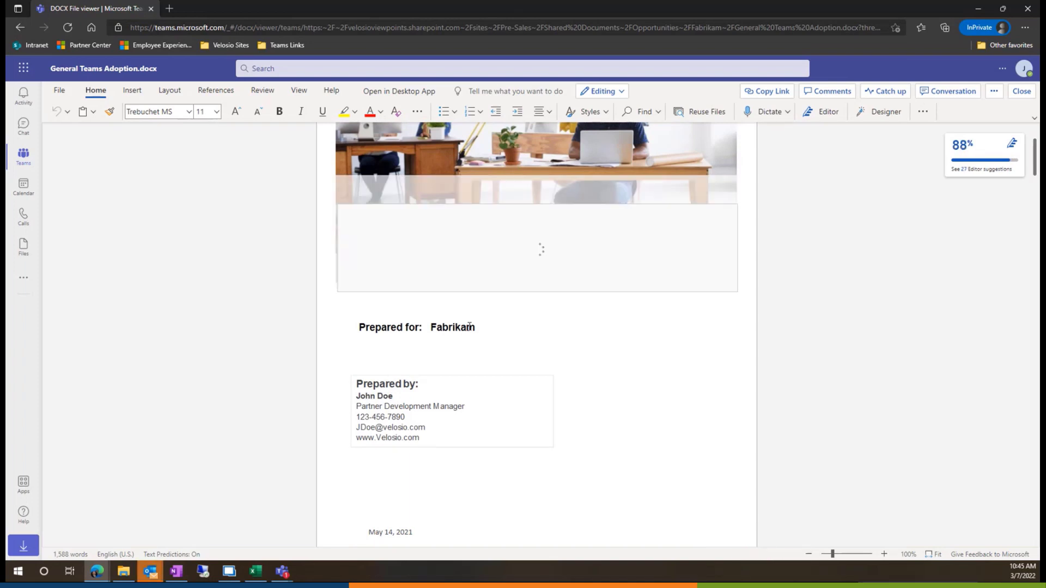
scroll(469, 326, "down", 10)
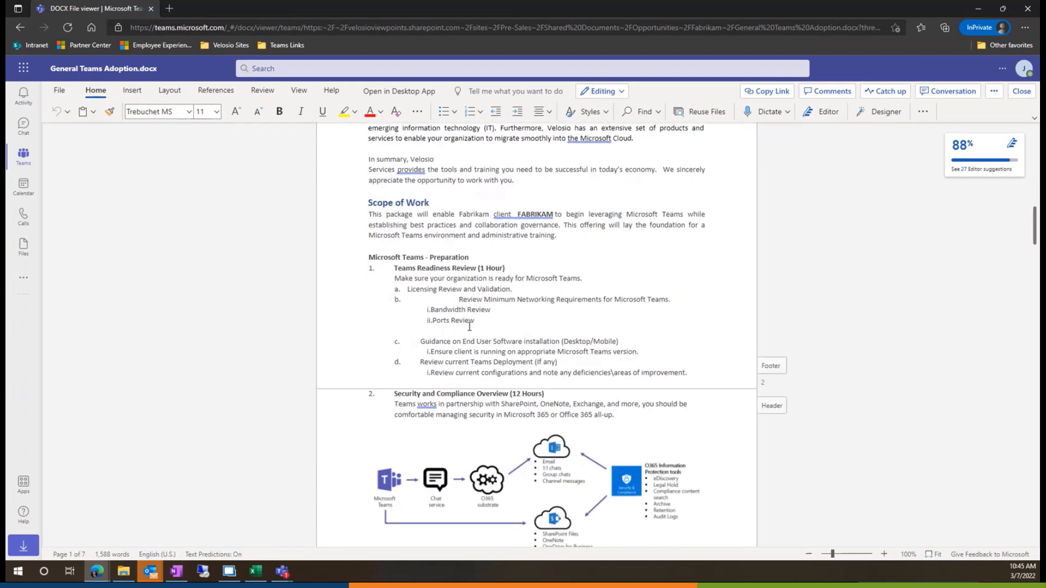
scroll(469, 327, "down", 15)
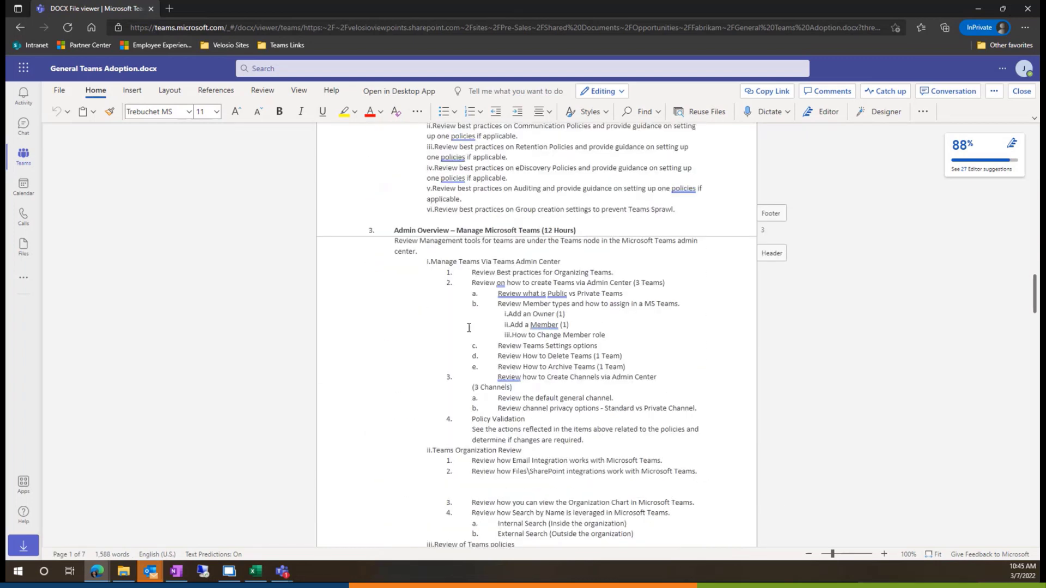
scroll(468, 327, "down", 8)
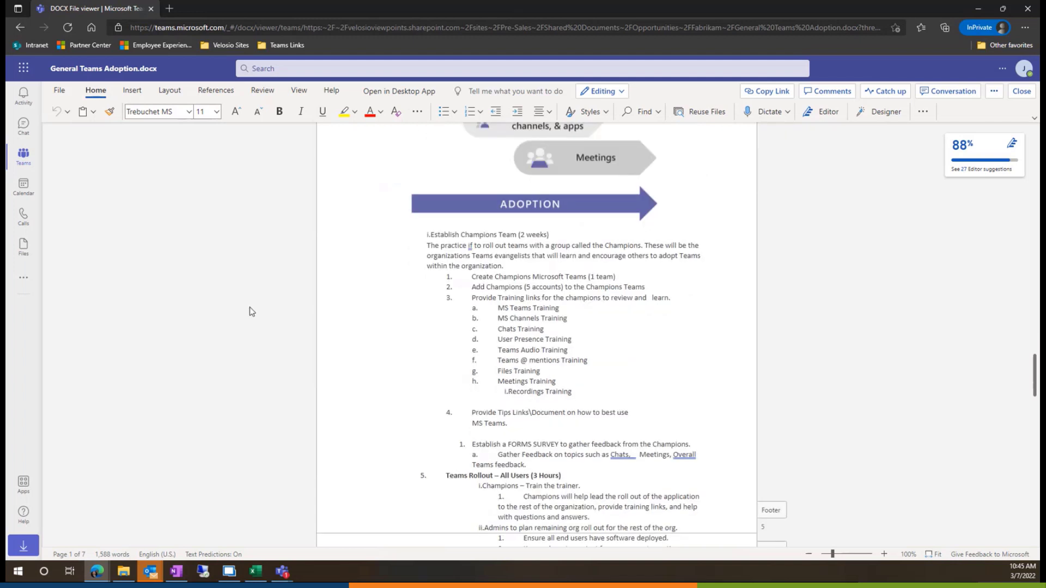
scroll(408, 335, "down", 1)
scroll(407, 335, "down", 5)
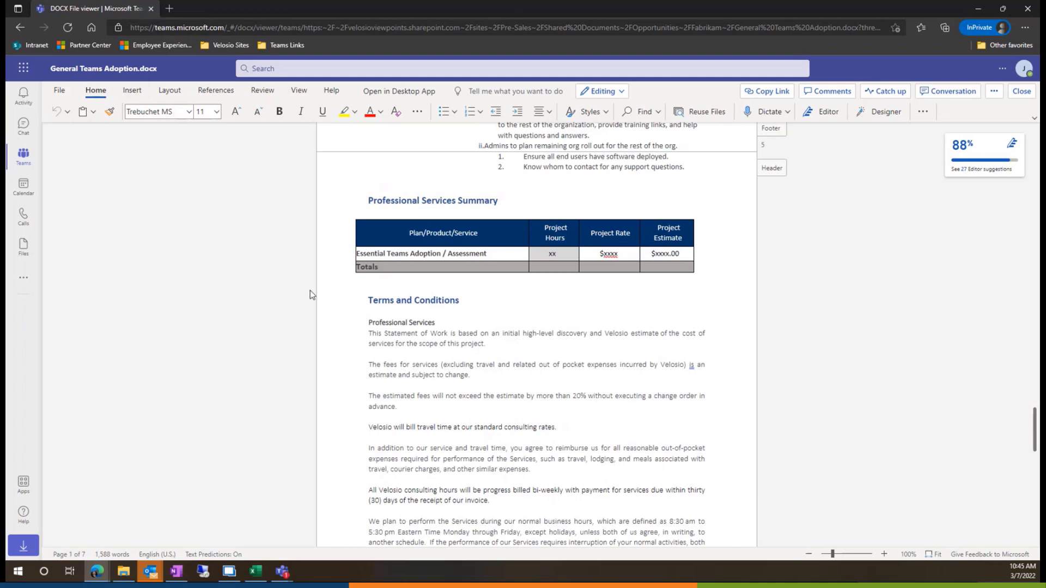
double_click(611, 253)
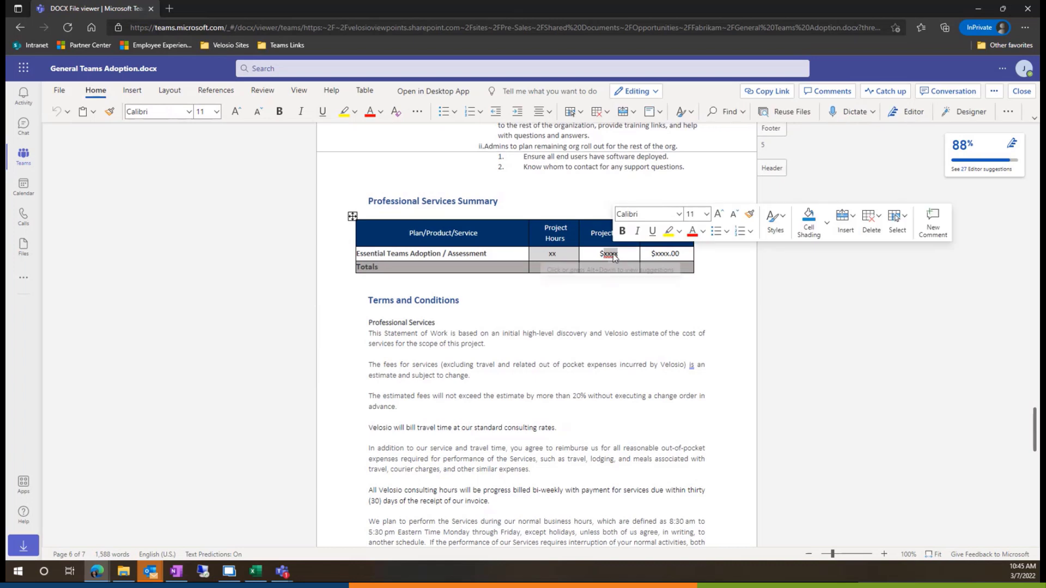
type("123")
double_click(657, 254)
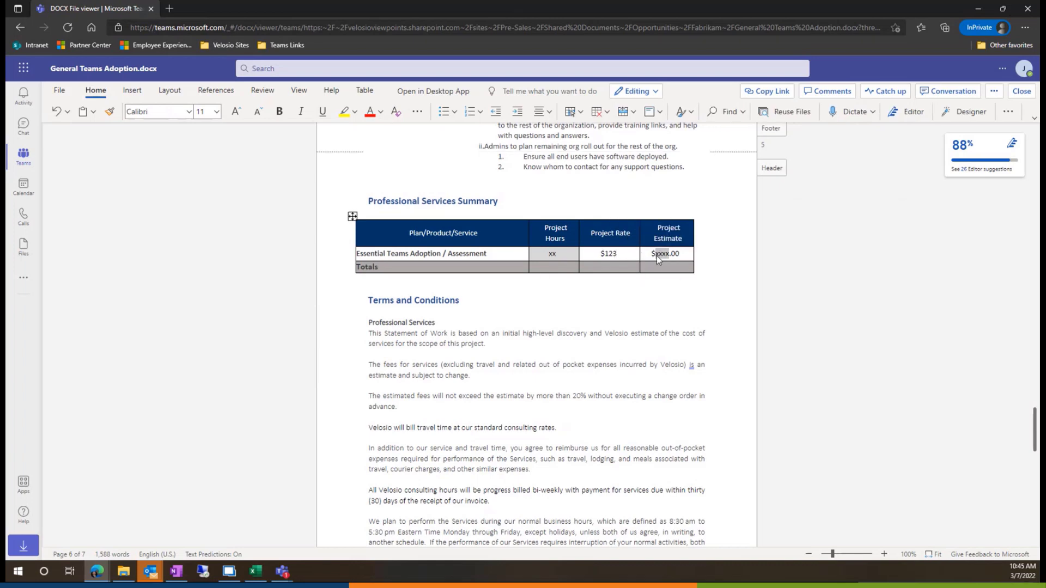
type("45678")
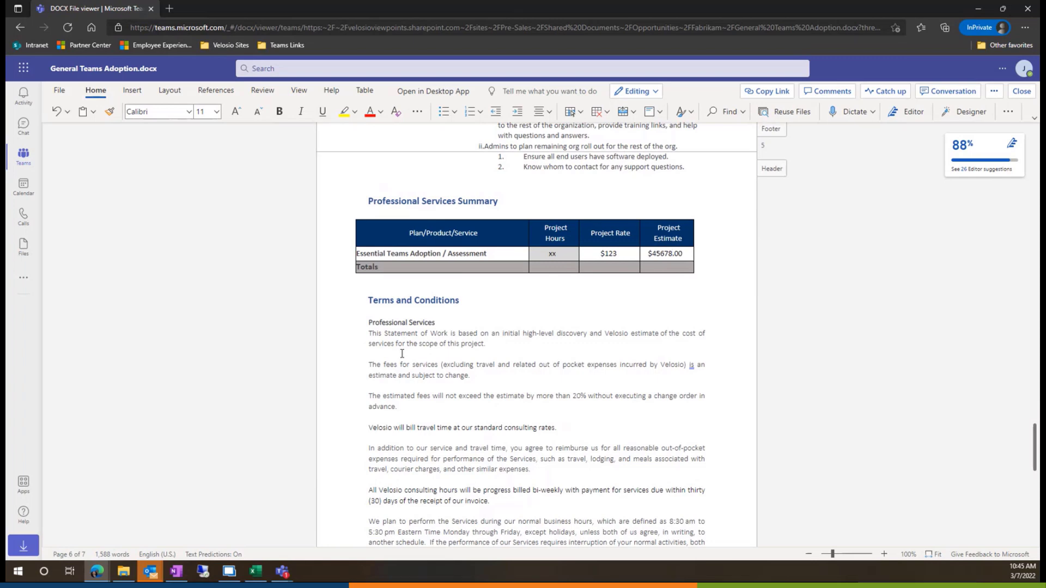
- Check who else is editing the document and go back to the Fabrikam folder's file list
left_click(579, 316)
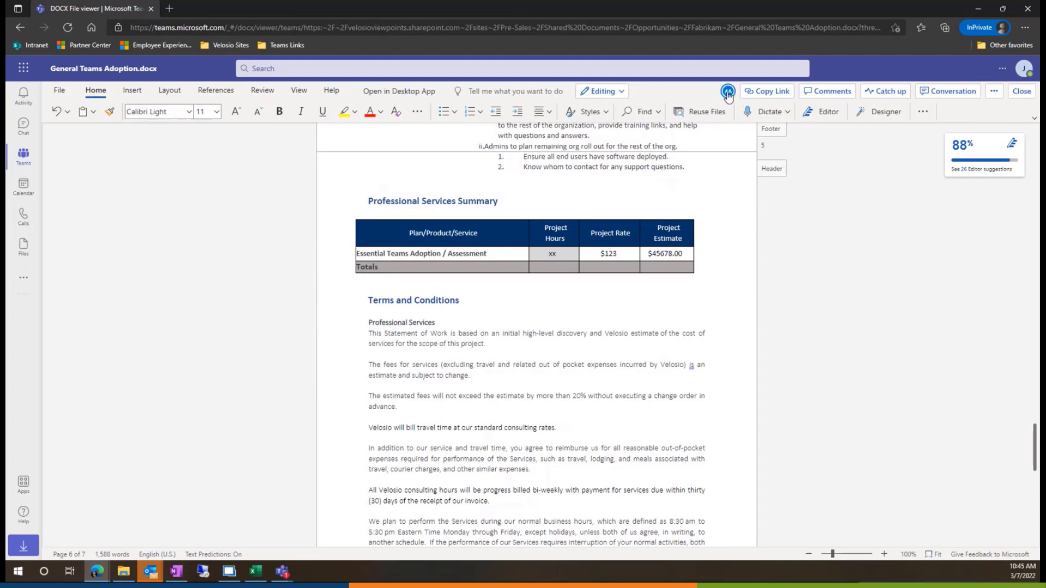
left_click(728, 92)
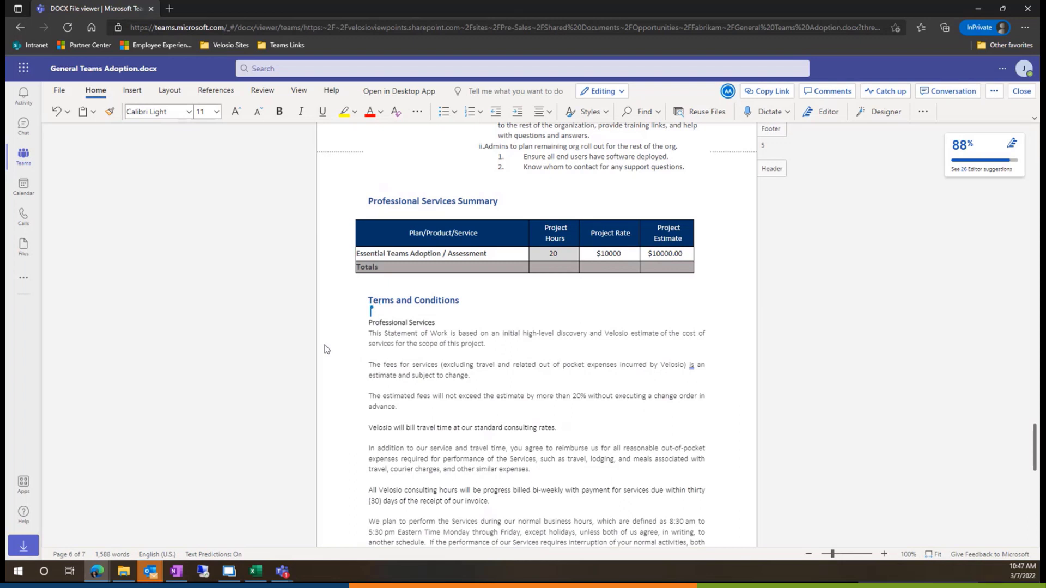
left_click(20, 27)
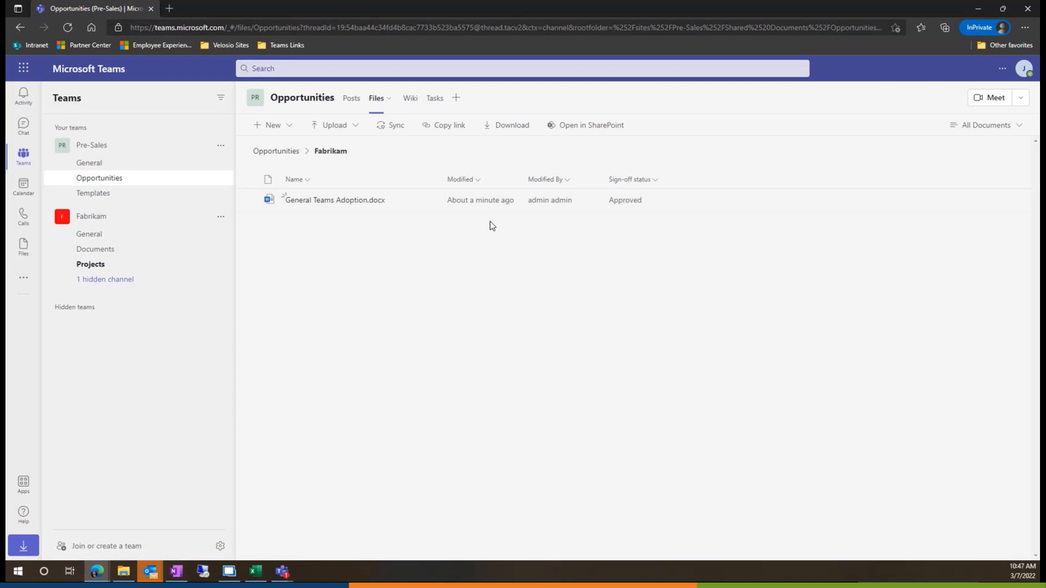
- Rename General Teams Adoption.docx in the Fabrikam folder as Fabrikam General Teams Adoption
left_click(429, 201)
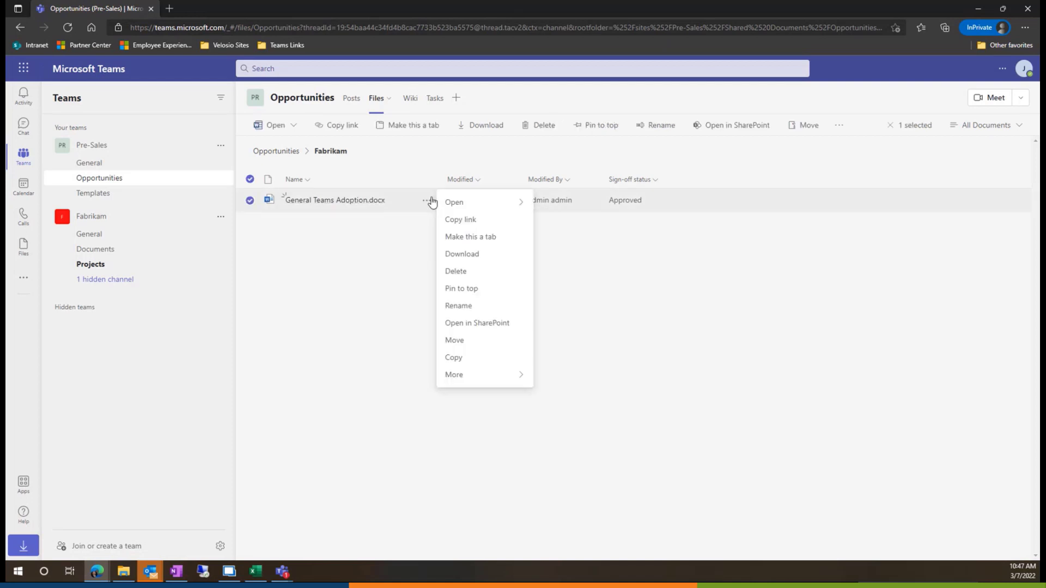
left_click(484, 306)
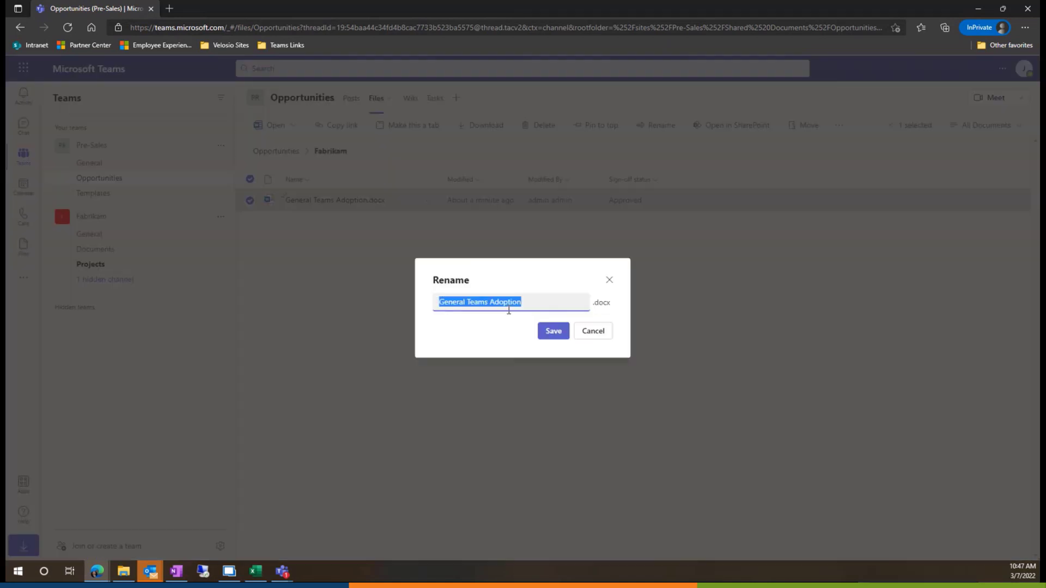
left_click(443, 304)
type("Fabrikam")
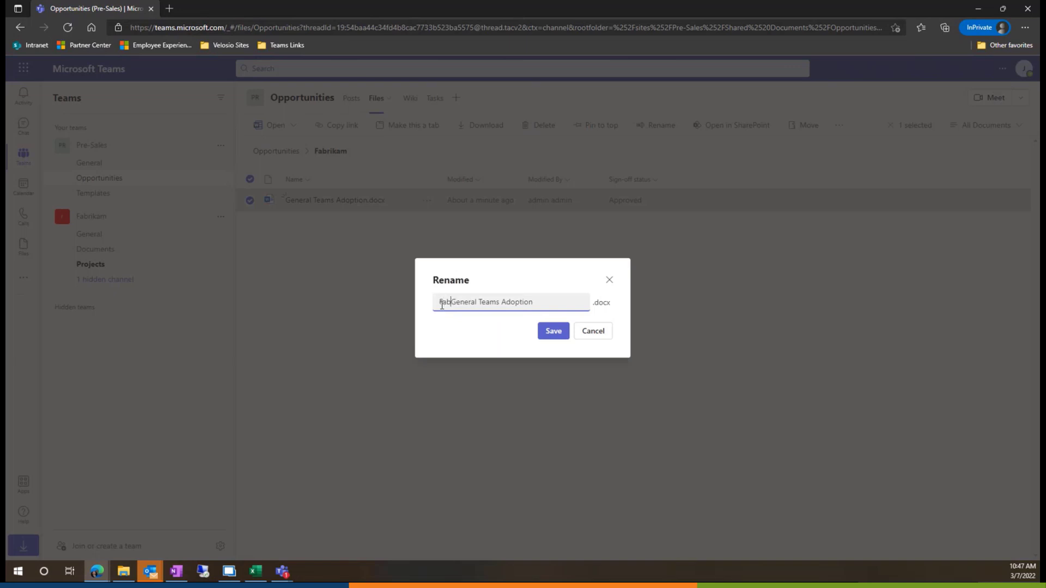
left_click(555, 333)
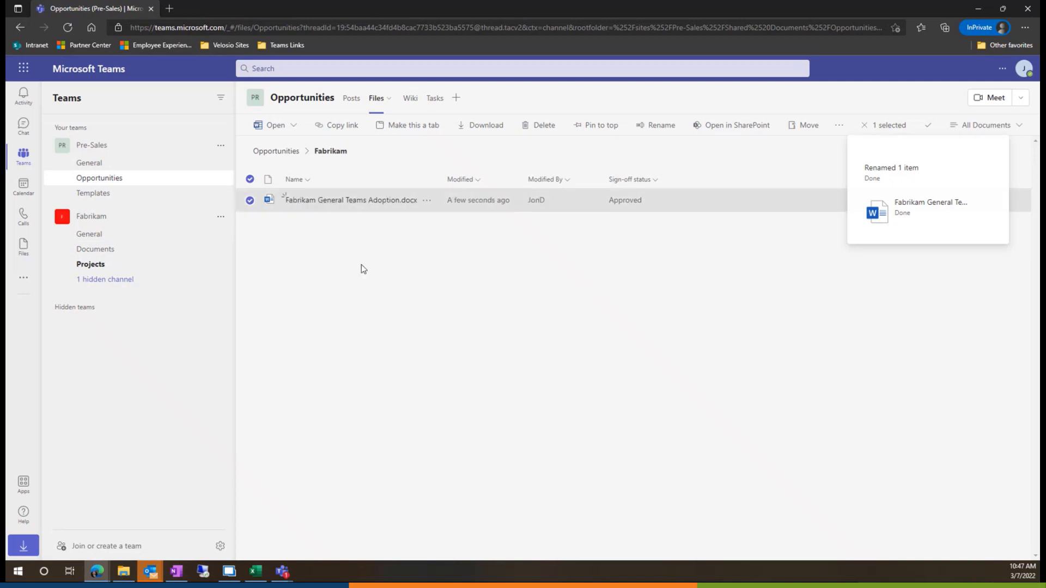
- Open Fabrikam General Teams Adoption.docx, review its Professional Services Summary table, and return to the Fabrikam folder's file list
left_click(351, 201)
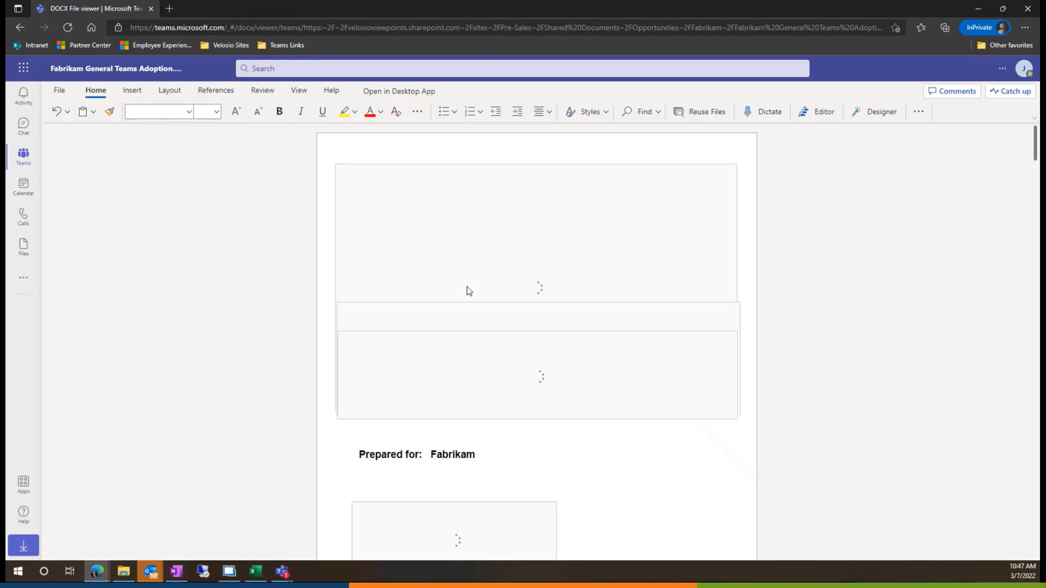
scroll(467, 287, "down", 10)
scroll(468, 287, "down", 10)
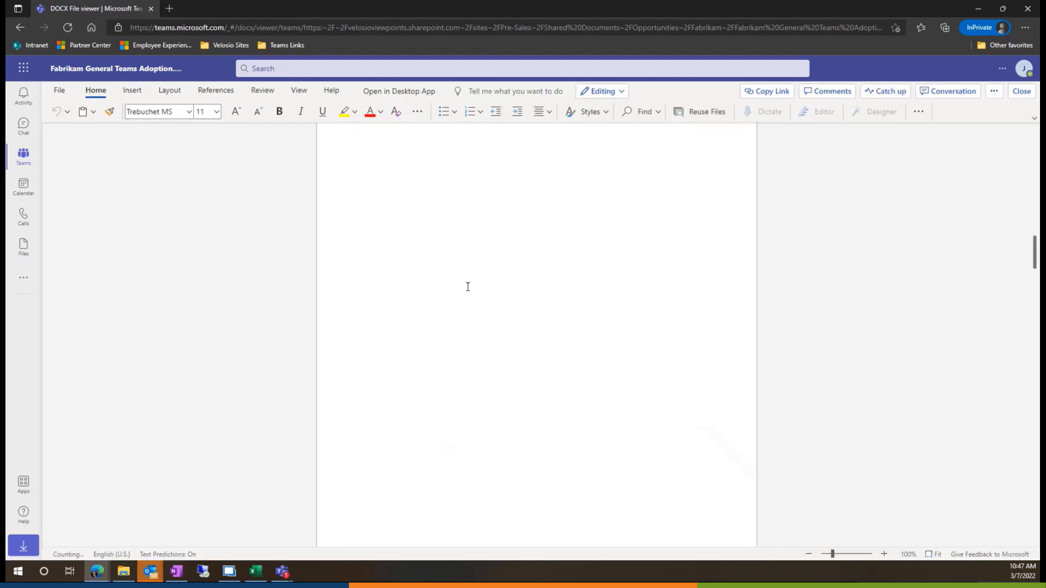
scroll(468, 286, "down", 10)
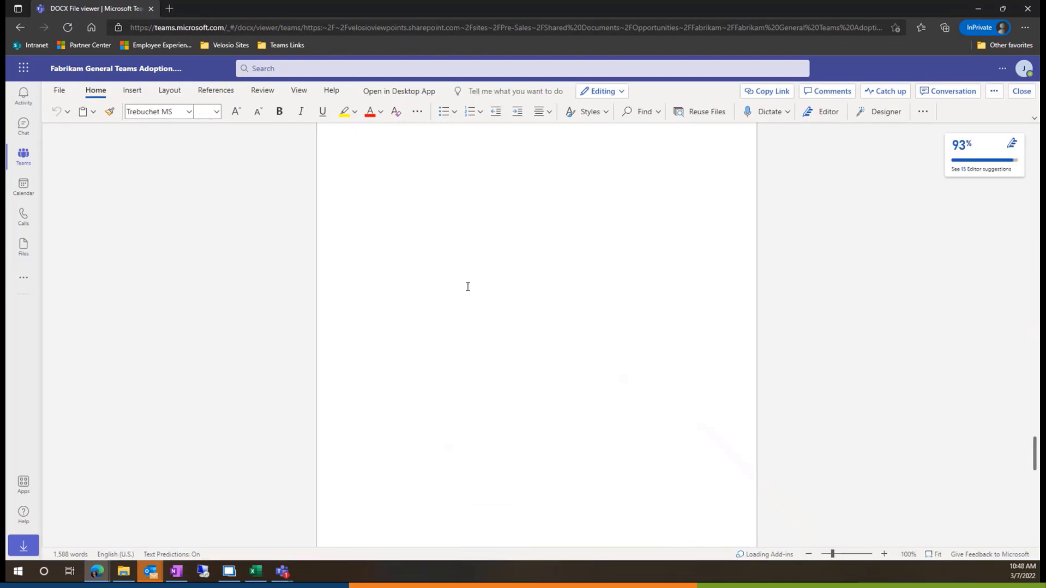
scroll(467, 287, "up", 10)
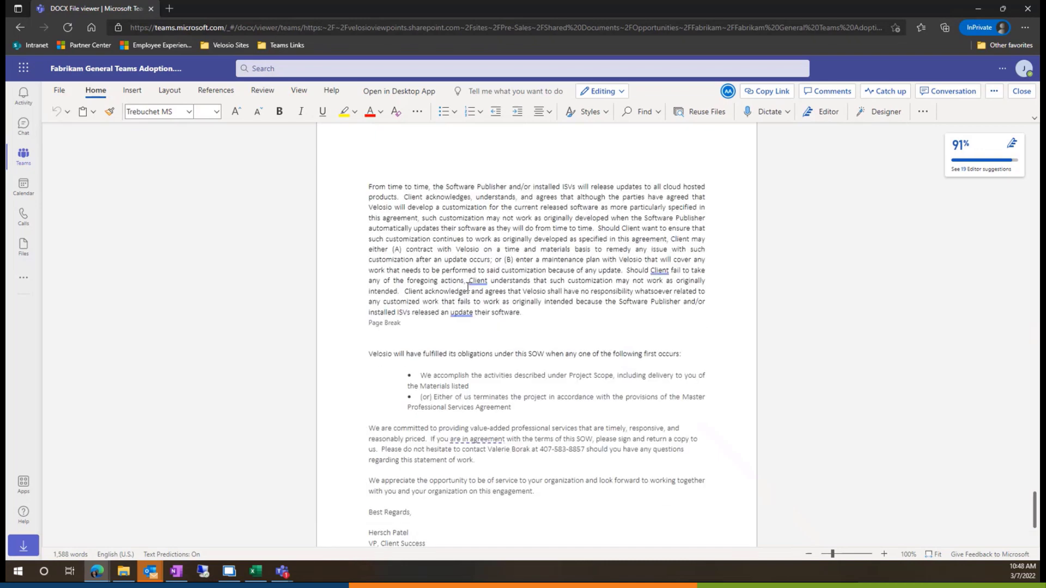
scroll(467, 287, "up", 3)
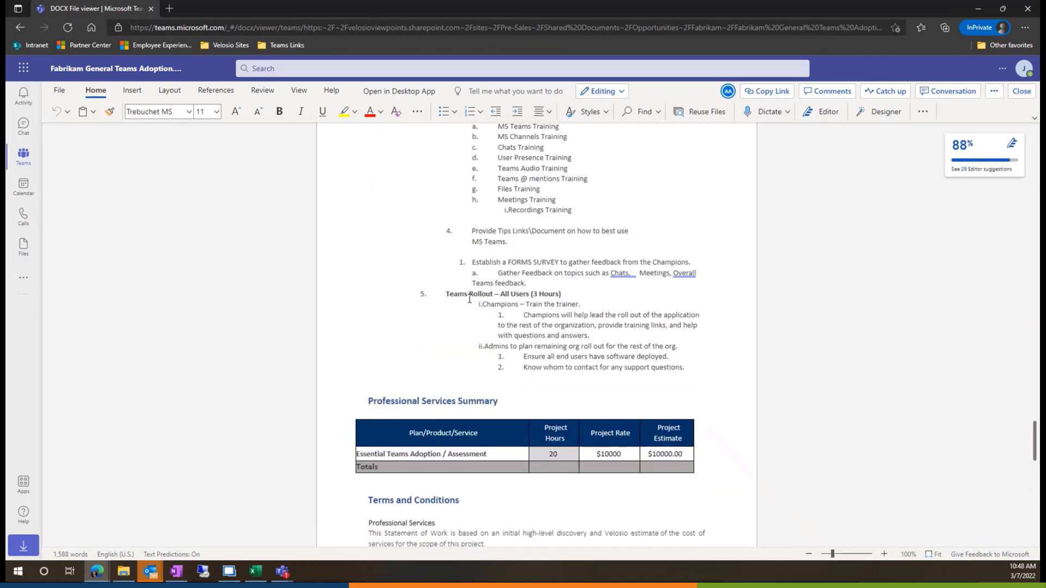
left_click(19, 28)
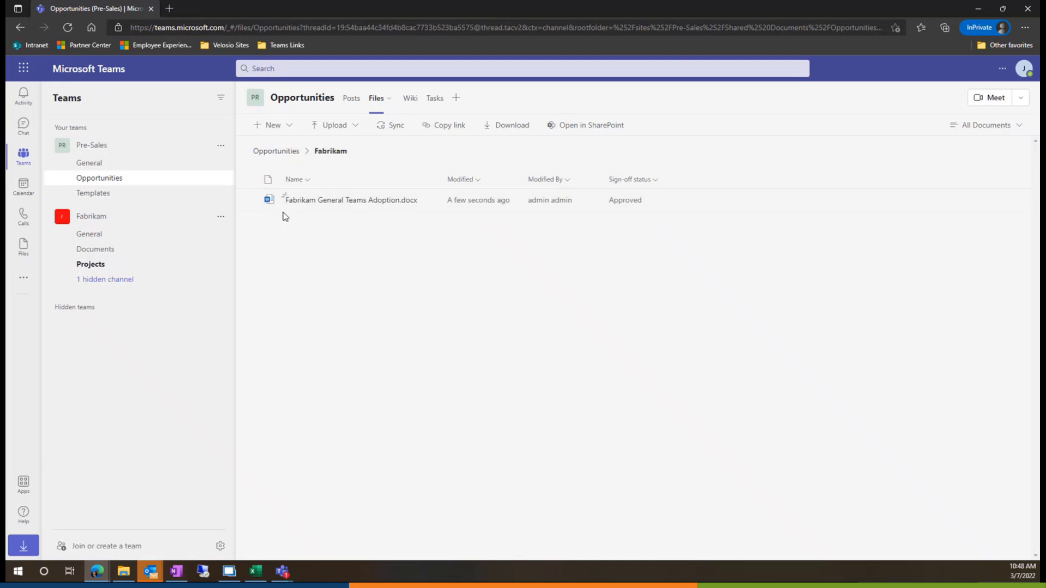
- Look through the received and sent requests in the Approvals app and return to the Fabrikam folder
left_click(250, 200)
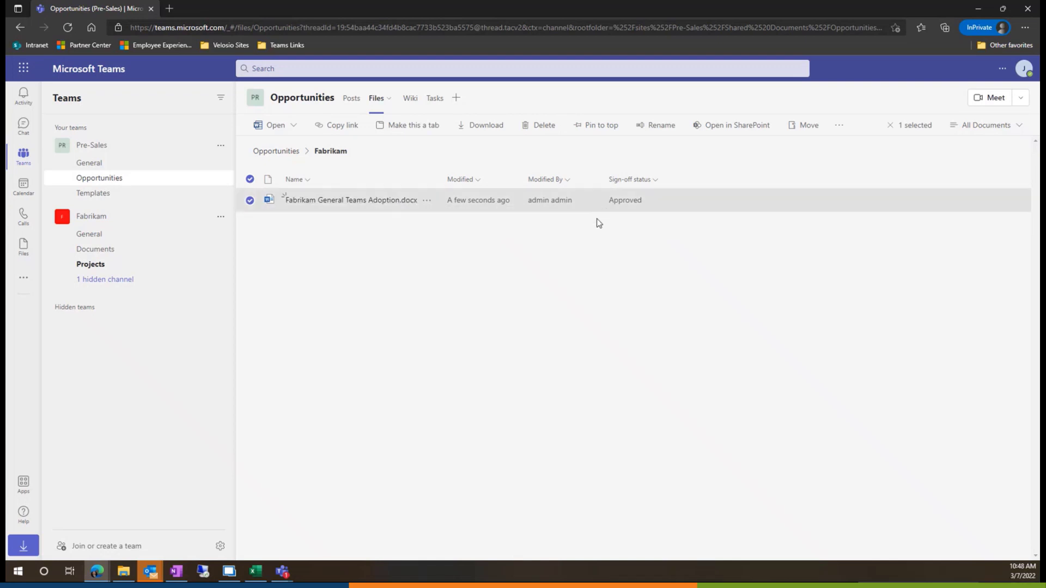
left_click(23, 278)
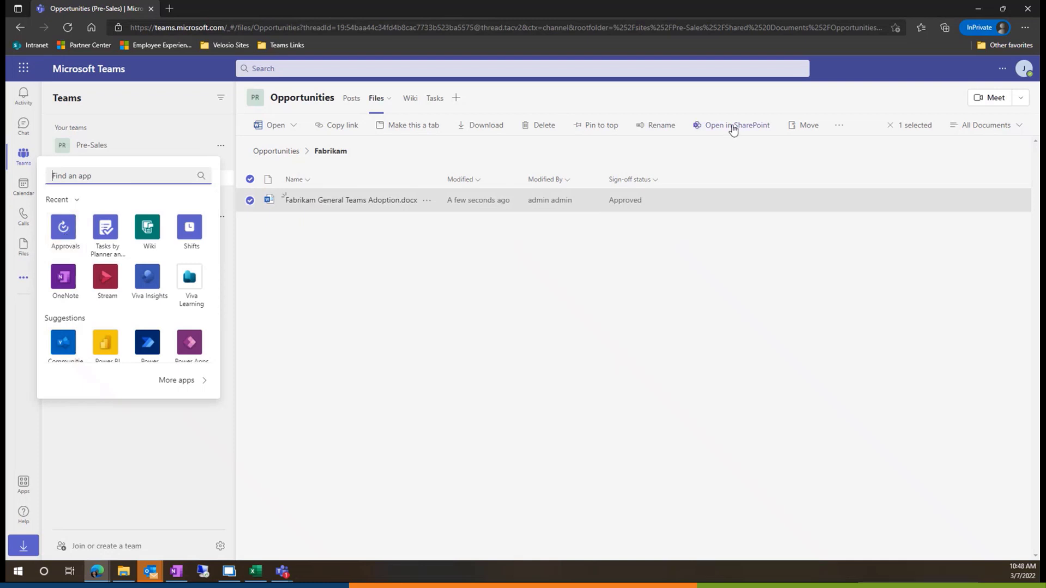
left_click(60, 238)
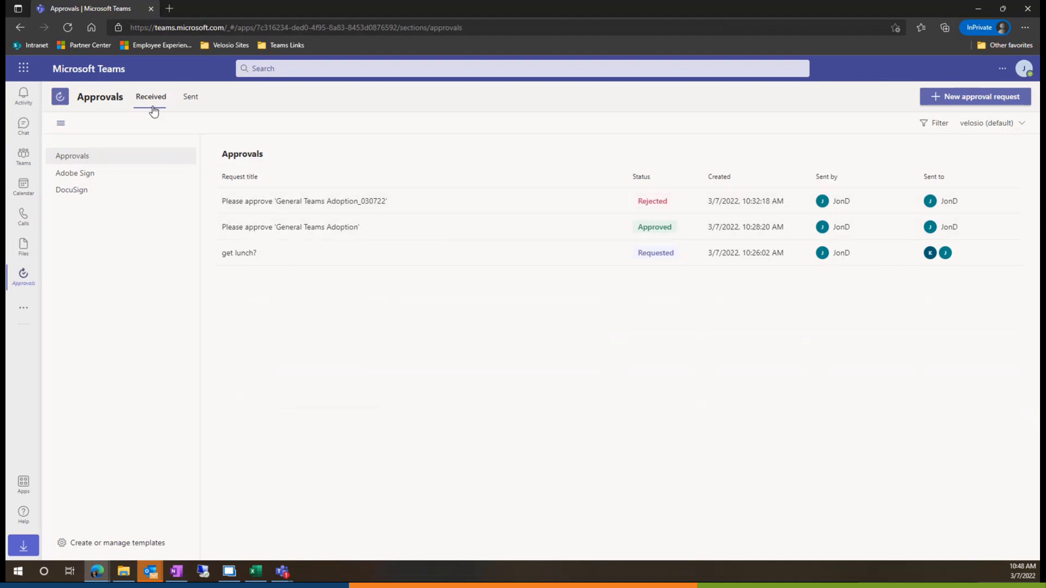
left_click(191, 98)
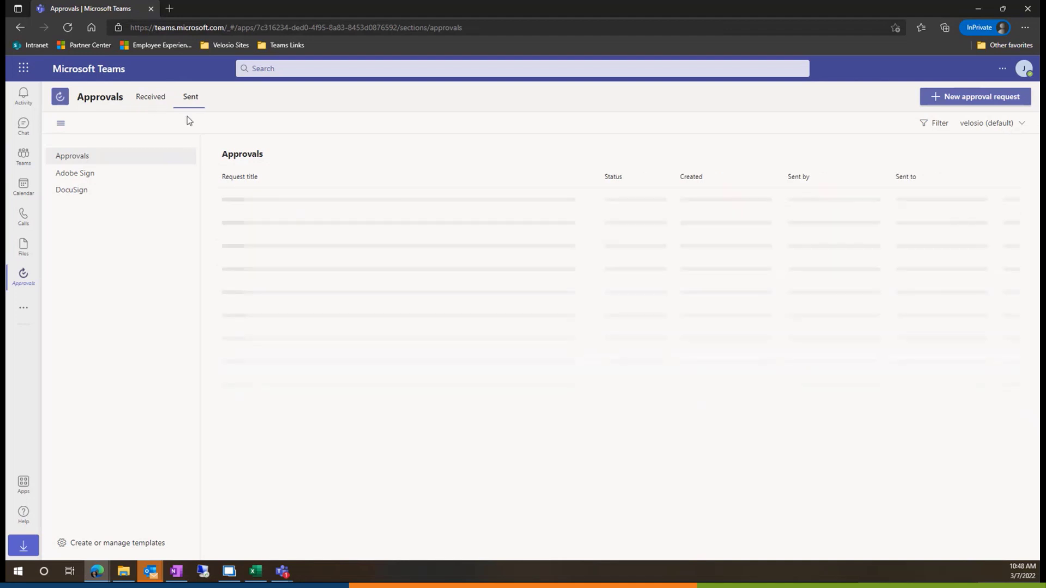
left_click(151, 98)
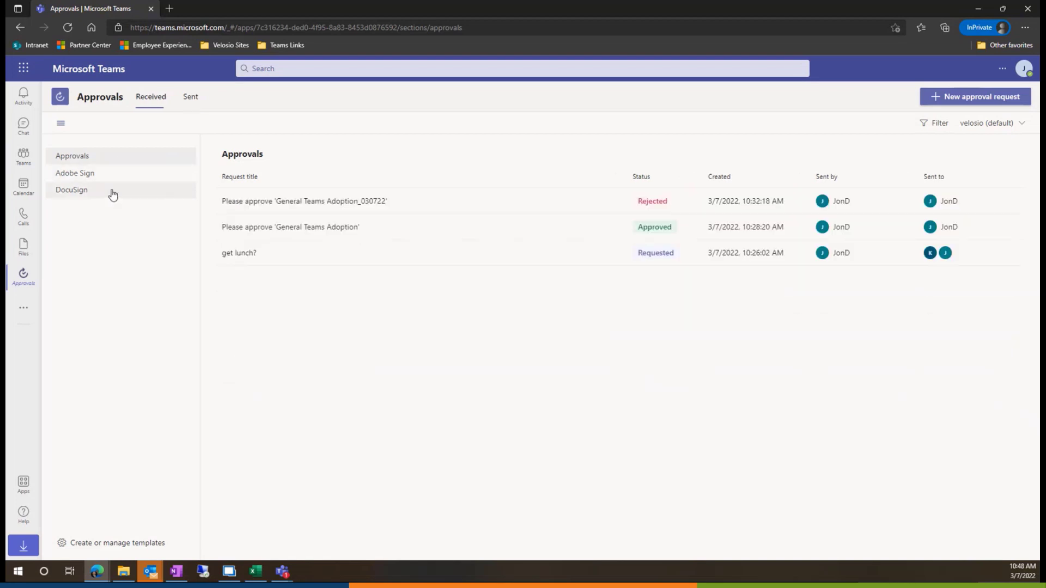
left_click(19, 28)
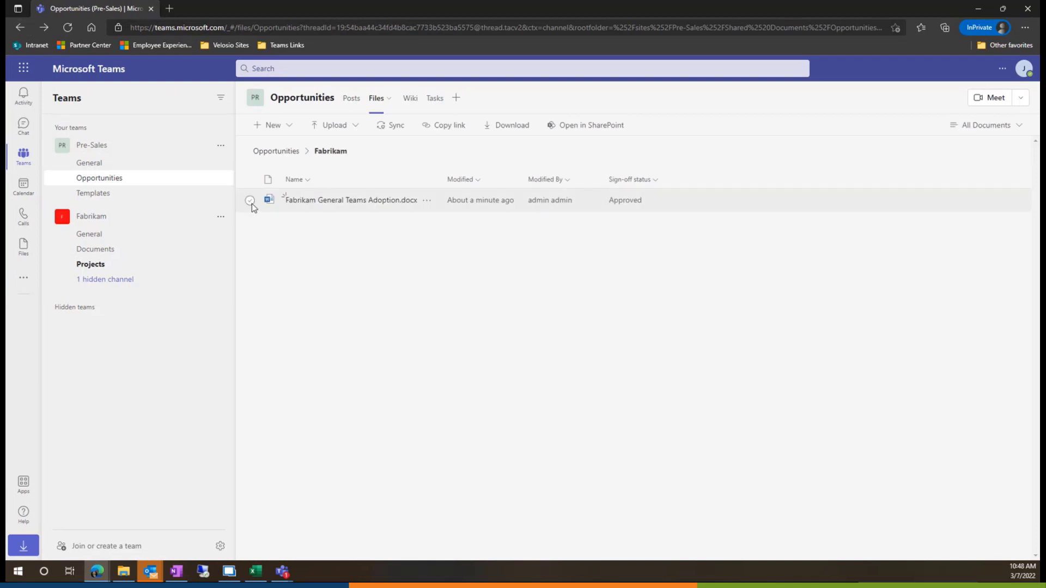
- Create a basic approval request in the Approvals app and name it Fabrikam SOW
left_click(23, 278)
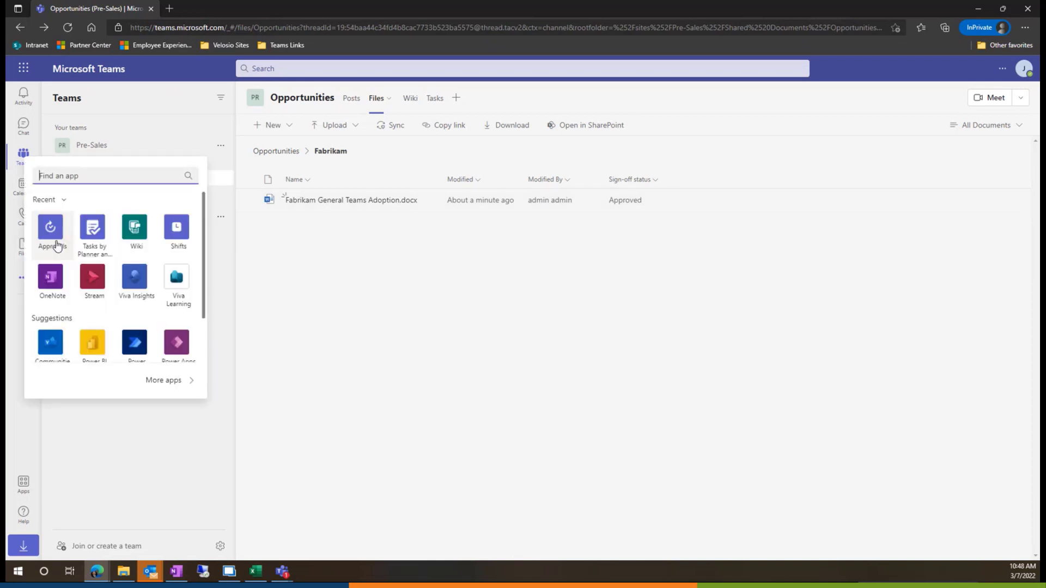
left_click(51, 228)
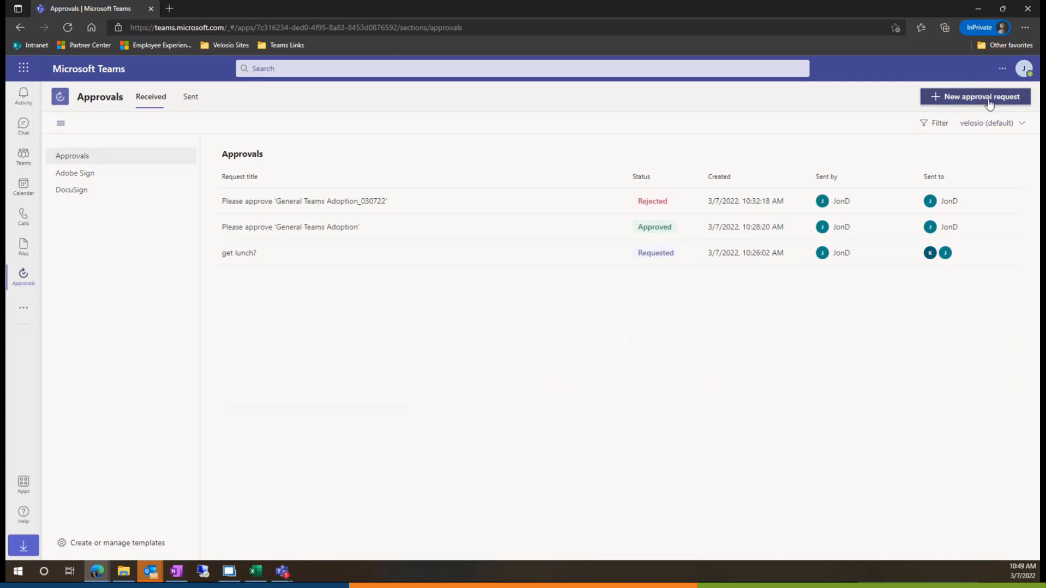
left_click(983, 98)
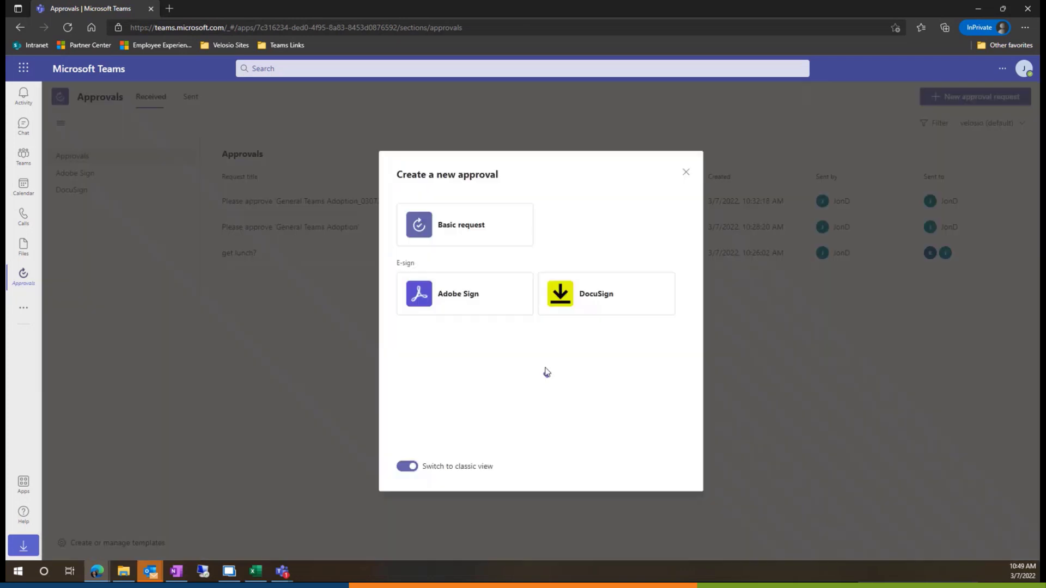
left_click(485, 225)
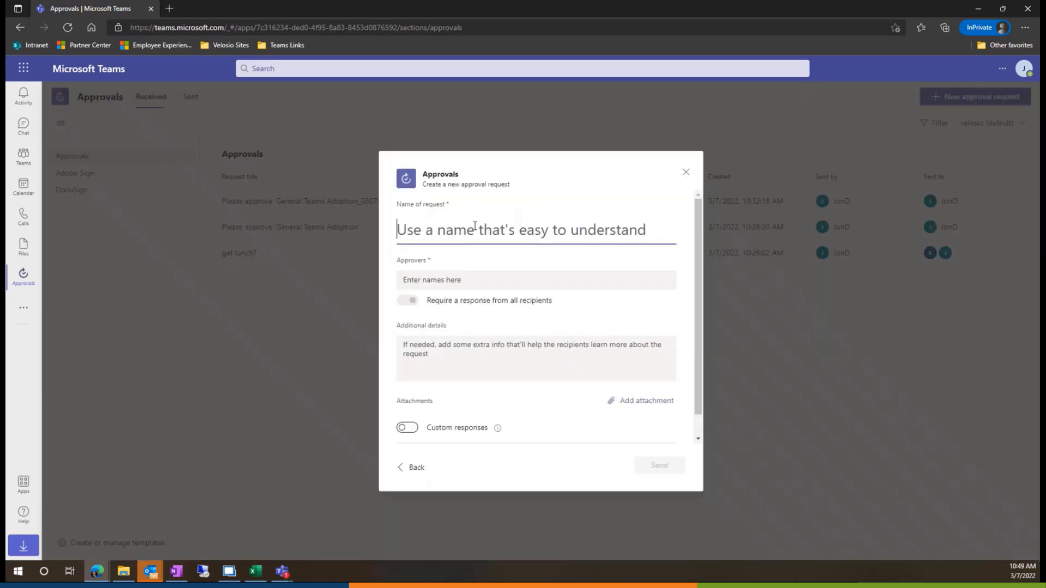
type("Fabria")
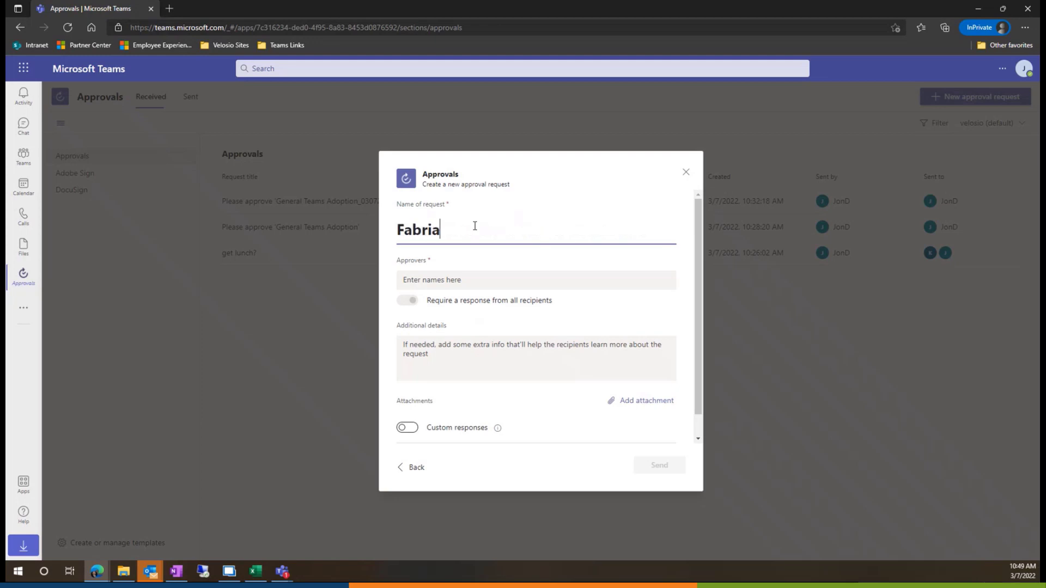
key("BackSpace")
type("kam SOW")
- Assign the admin account as approver, add the details "Please sign today", and send the Fabrikam SOW request
left_click(472, 280)
type("admin admin")
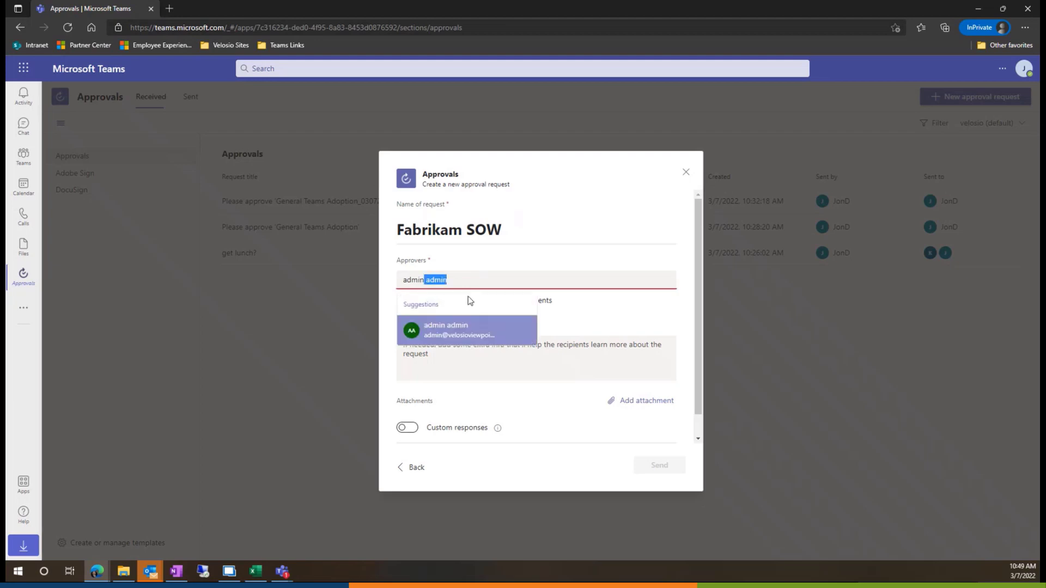
left_click(470, 328)
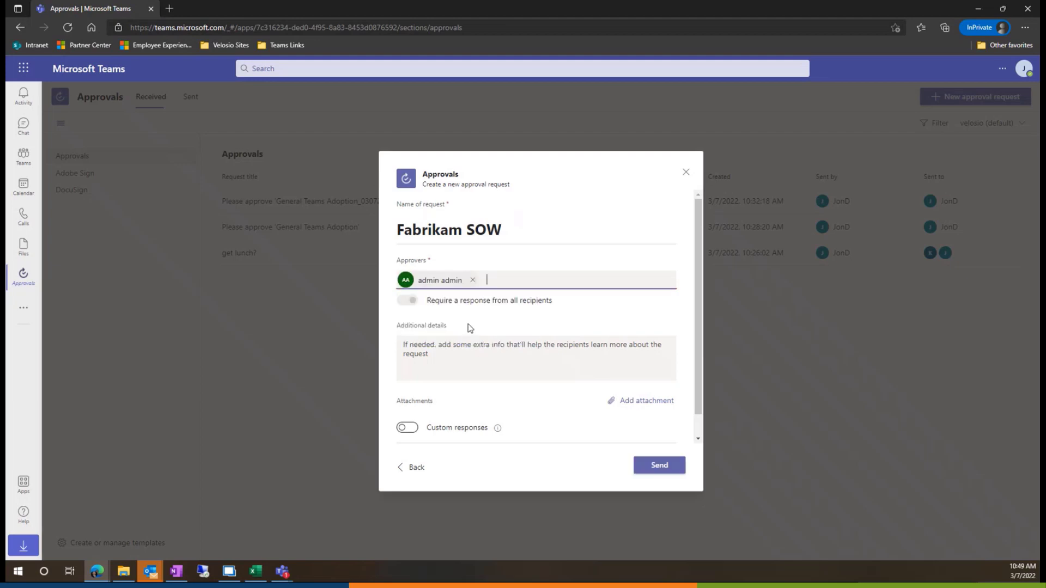
left_click(476, 351)
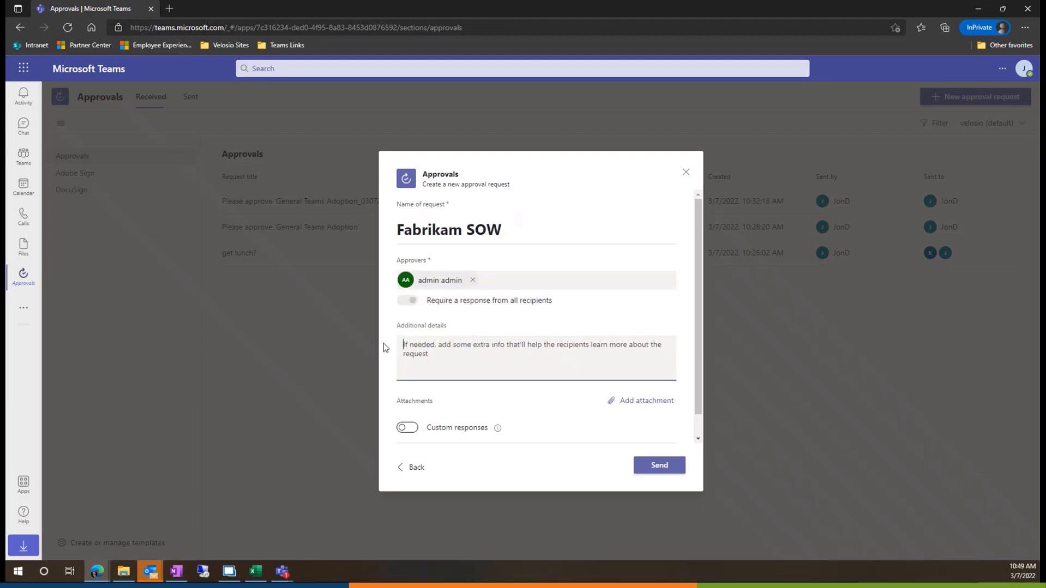
type("Please sign today")
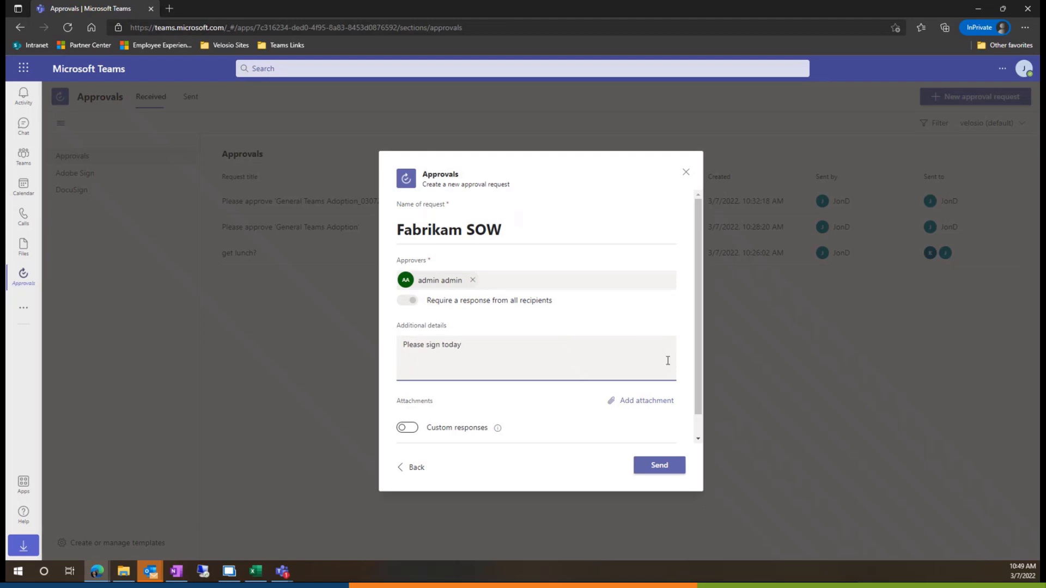
scroll(635, 417, "down", 1)
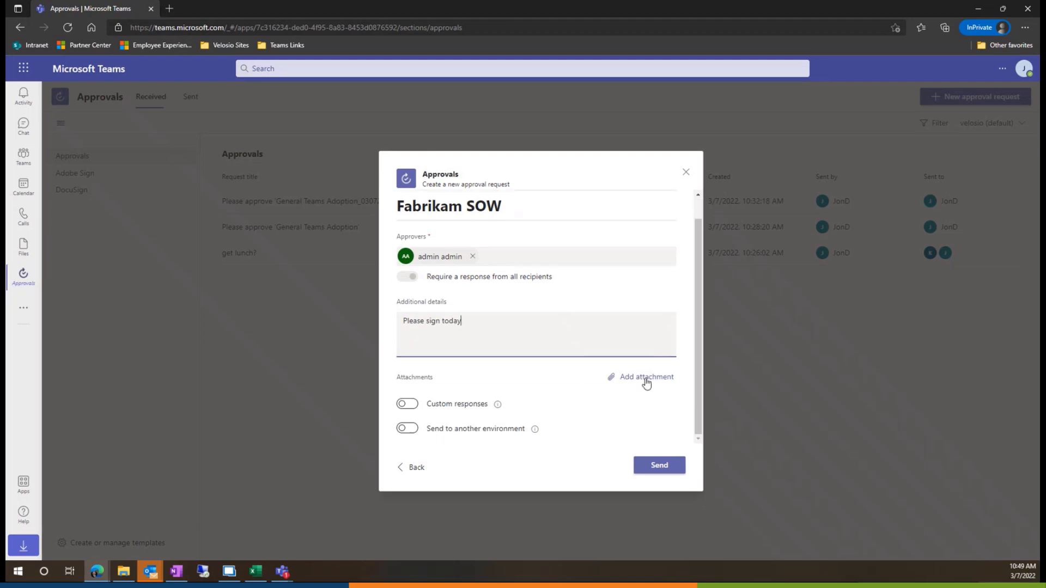
left_click(665, 468)
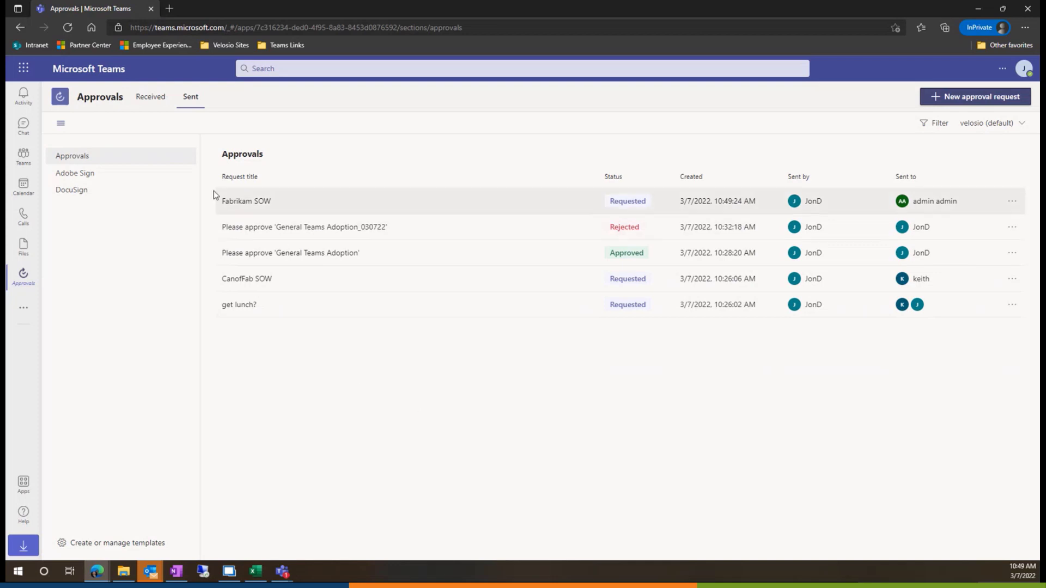
- Recheck the received approval requests and go back to the Fabrikam folder's file list
left_click(159, 103)
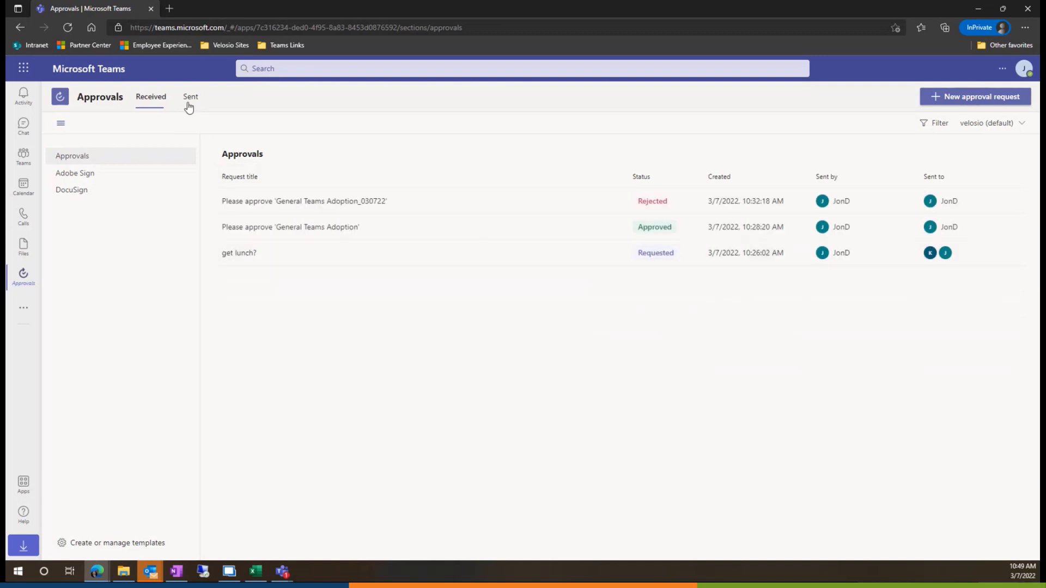
left_click(27, 158)
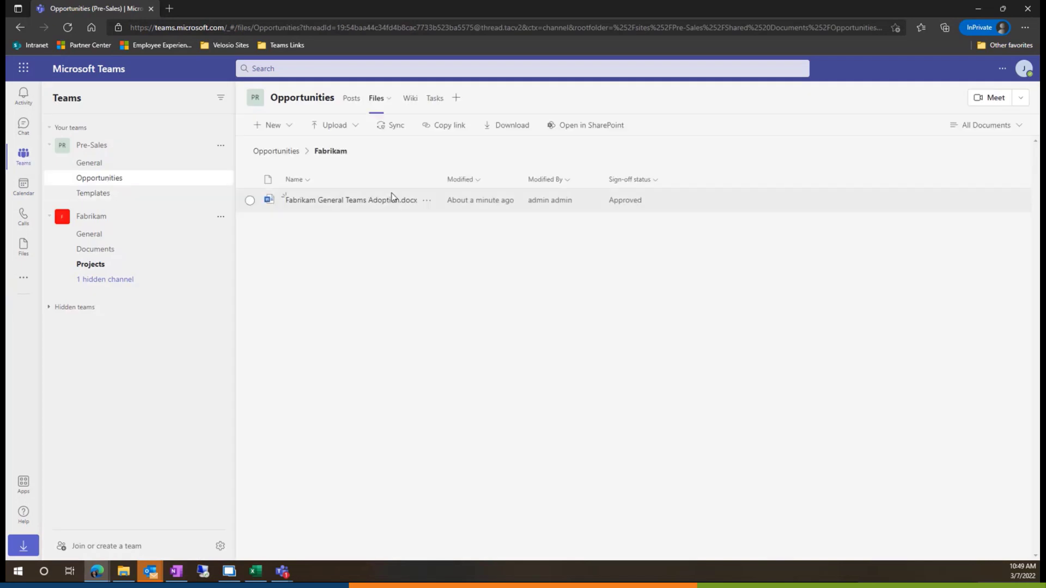
left_click(23, 278)
left_click(106, 278)
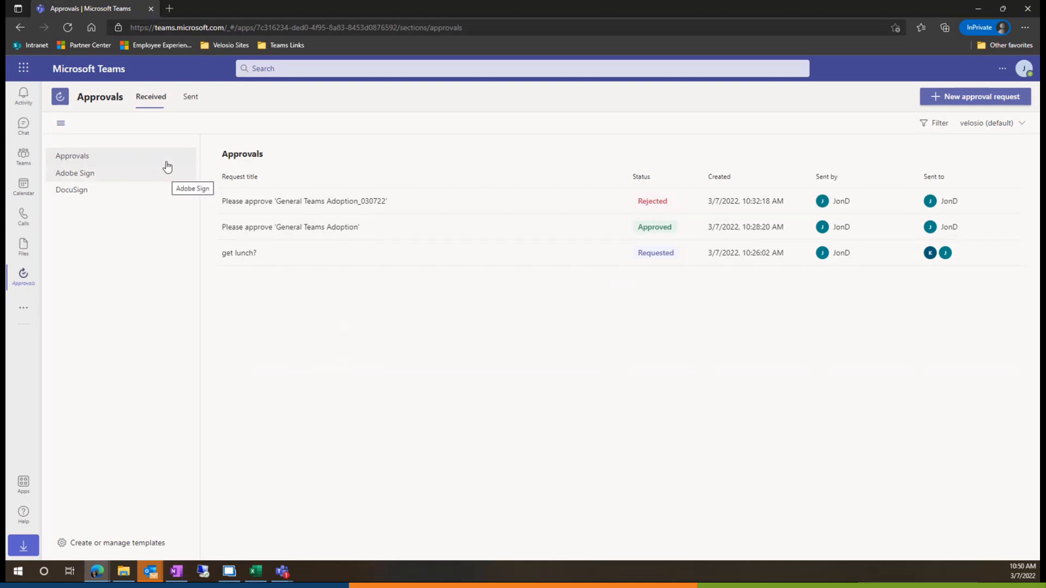
left_click(23, 157)
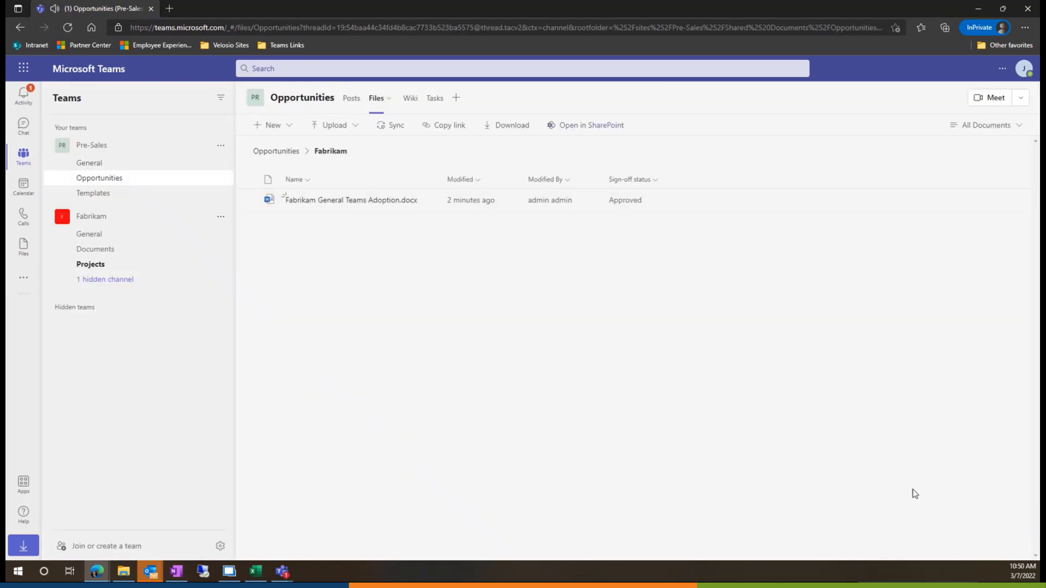
- Open the Fabrikam folder in SharePoint and start a Request sign-off flow for Fabrikam General Teams Adoption.docx
left_click(599, 131)
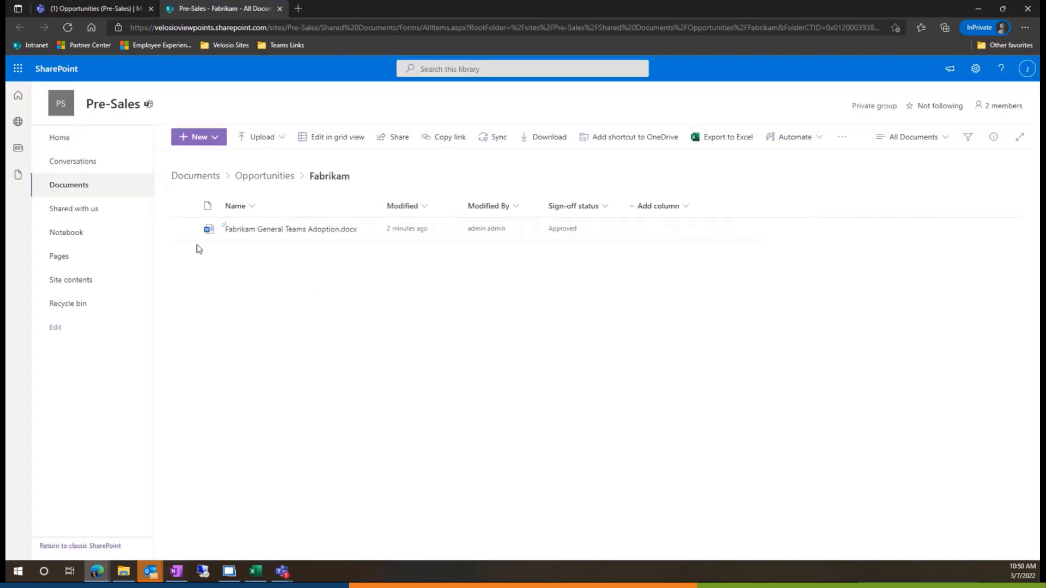
left_click(185, 230)
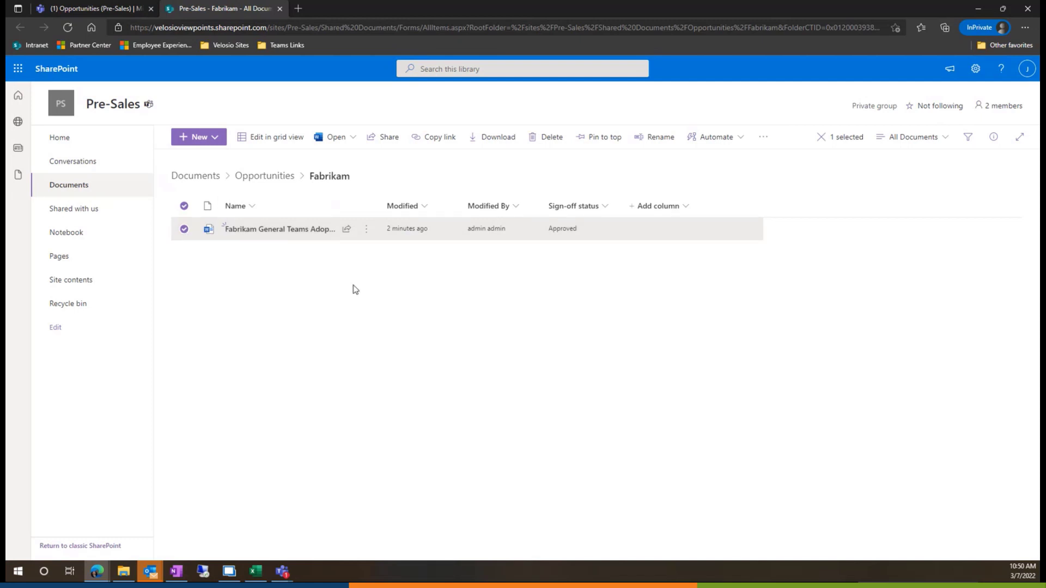
mouse_move(367, 234)
left_click(737, 143)
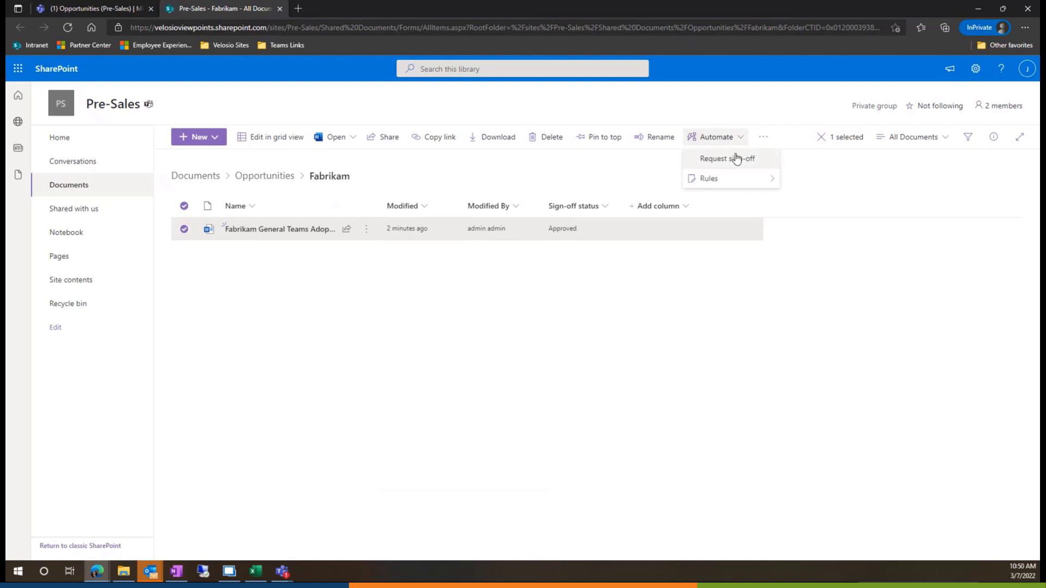
left_click(735, 160)
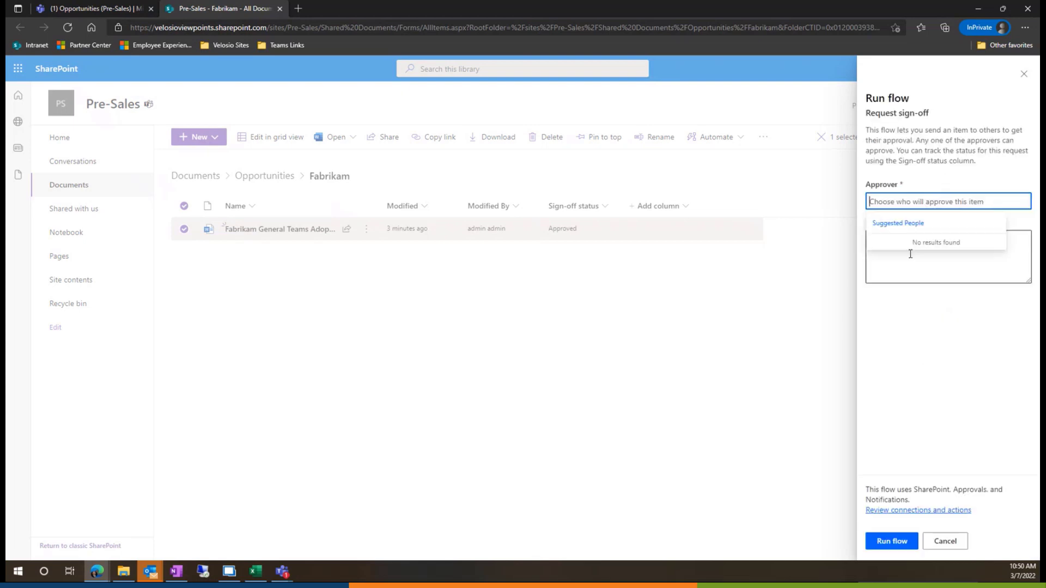
- Run the sign-off flow with the admin account as approver and the message "Please sign today.", and switch back to Microsoft Teams
type("admin admin")
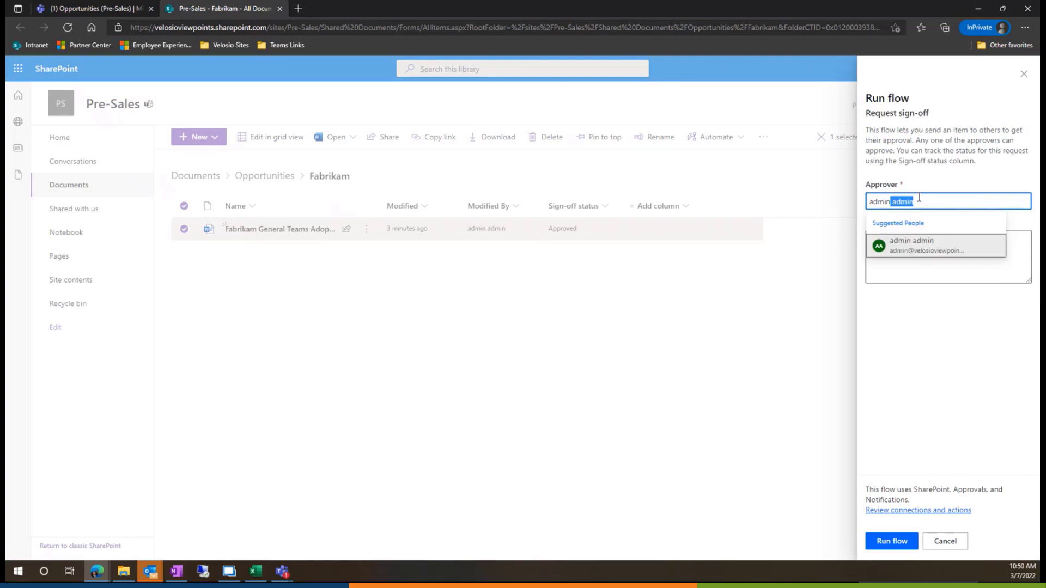
left_click(929, 254)
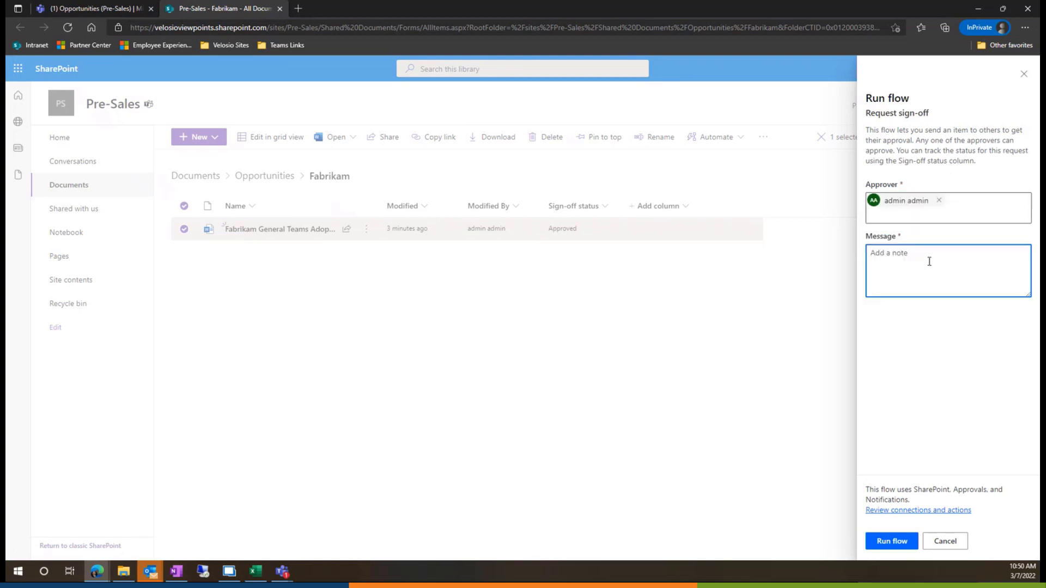
type("Please sign today.")
left_click(897, 541)
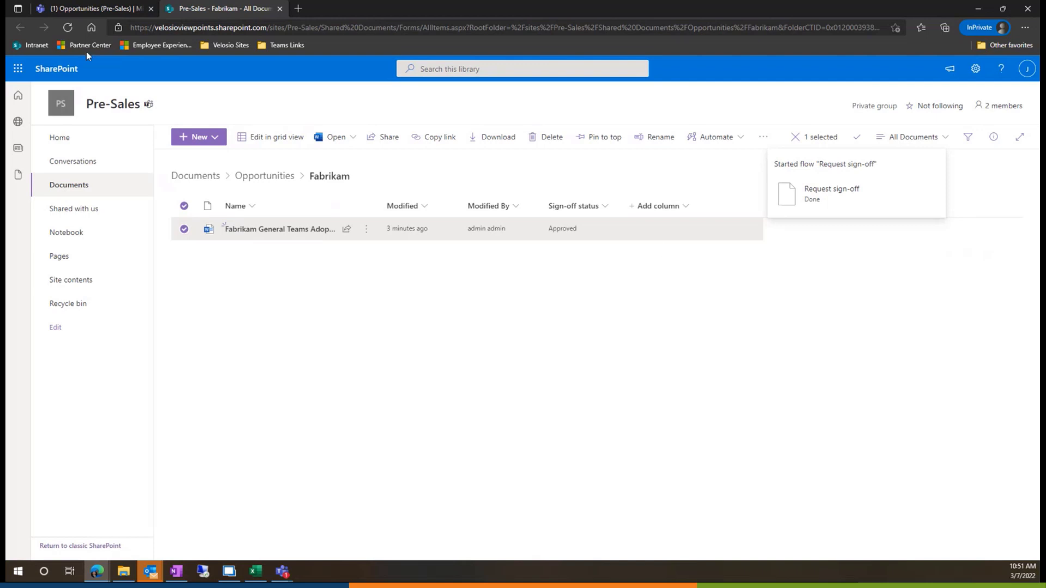
left_click(99, 9)
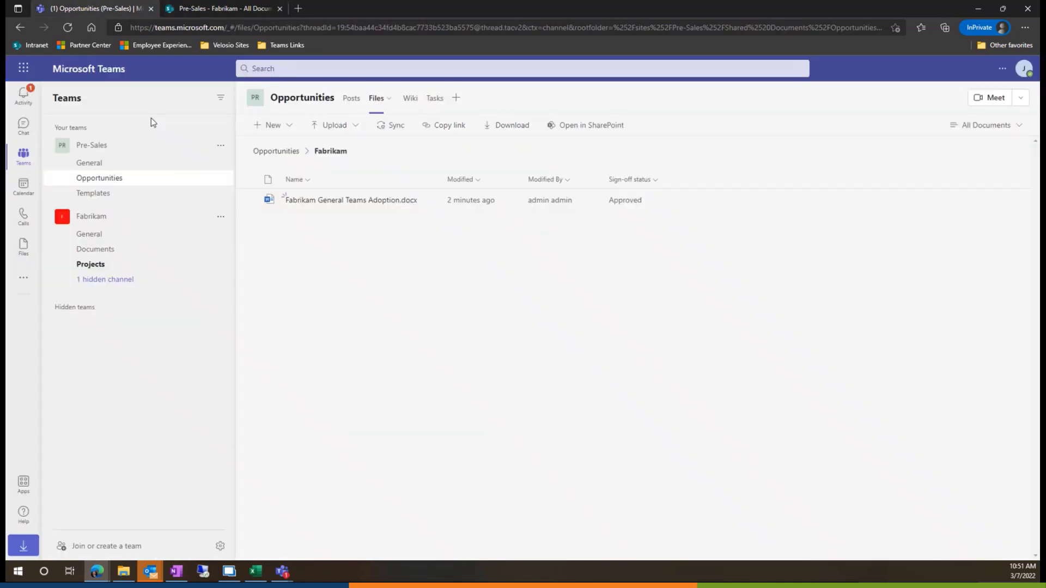
- Check the sent and received requests in Approvals for the Fabrikam sign-off requests
left_click(27, 281)
left_click(66, 228)
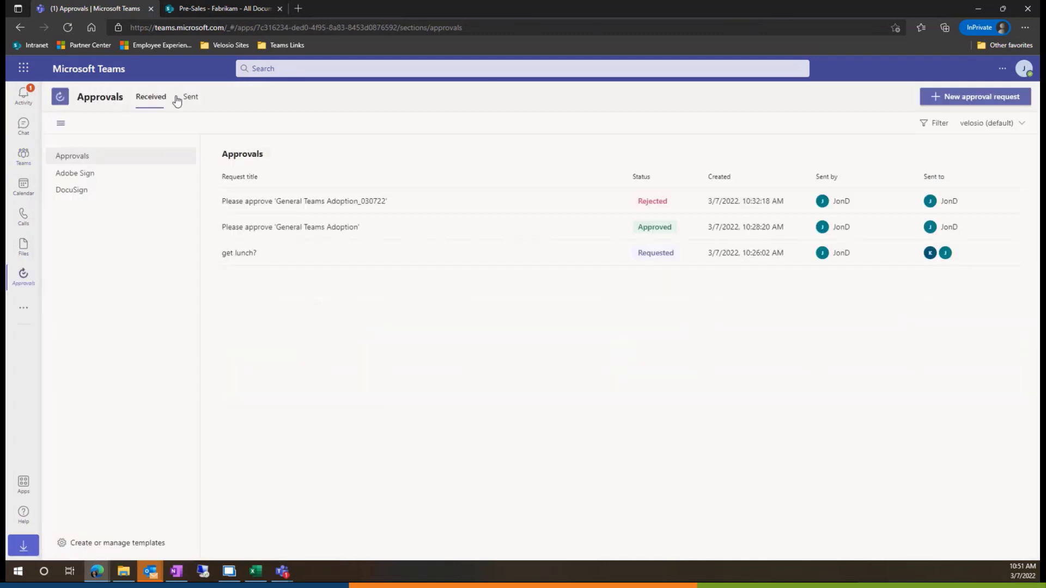
left_click(189, 98)
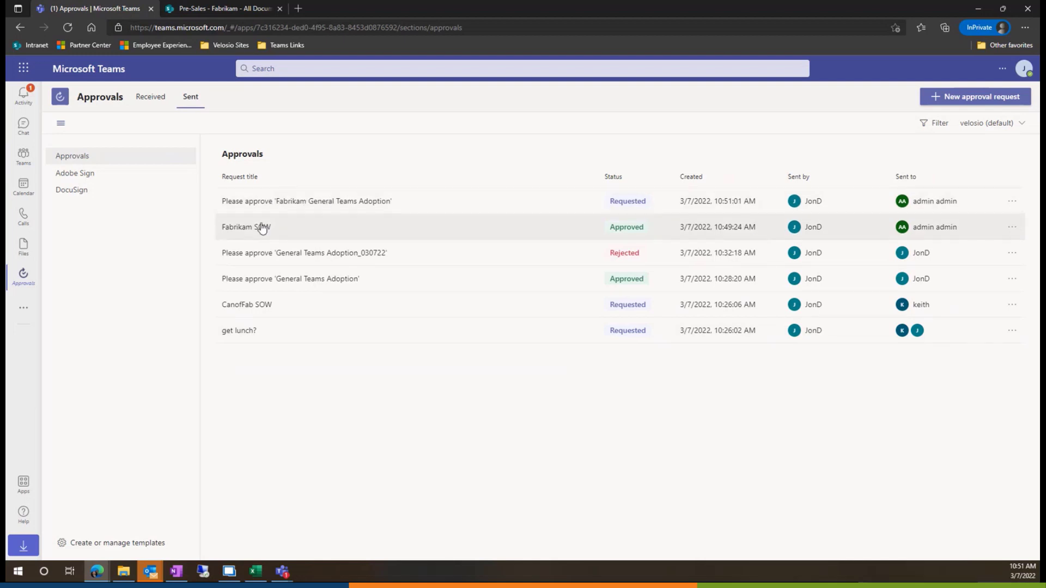
left_click(155, 98)
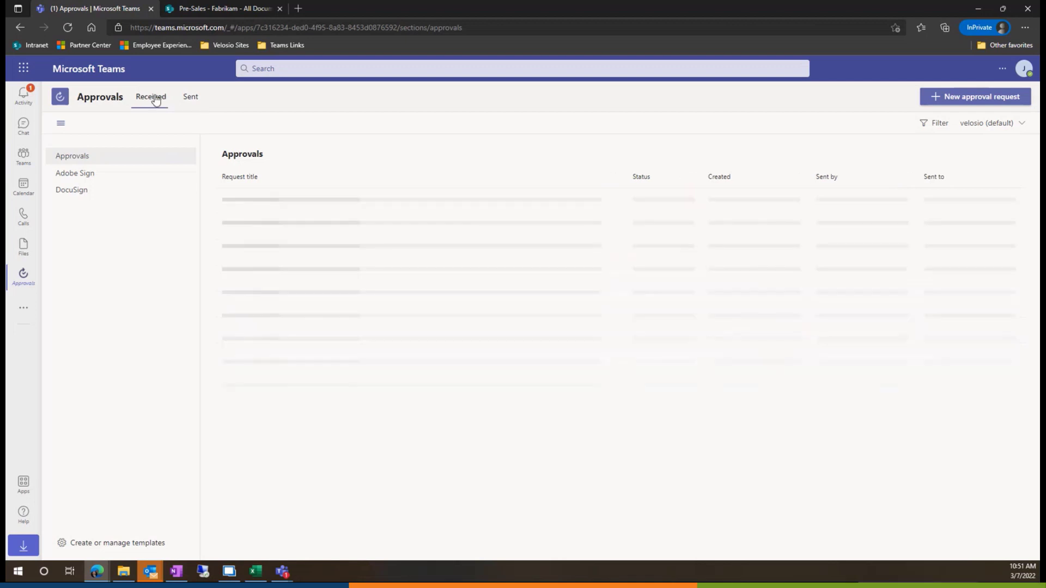
left_click(191, 98)
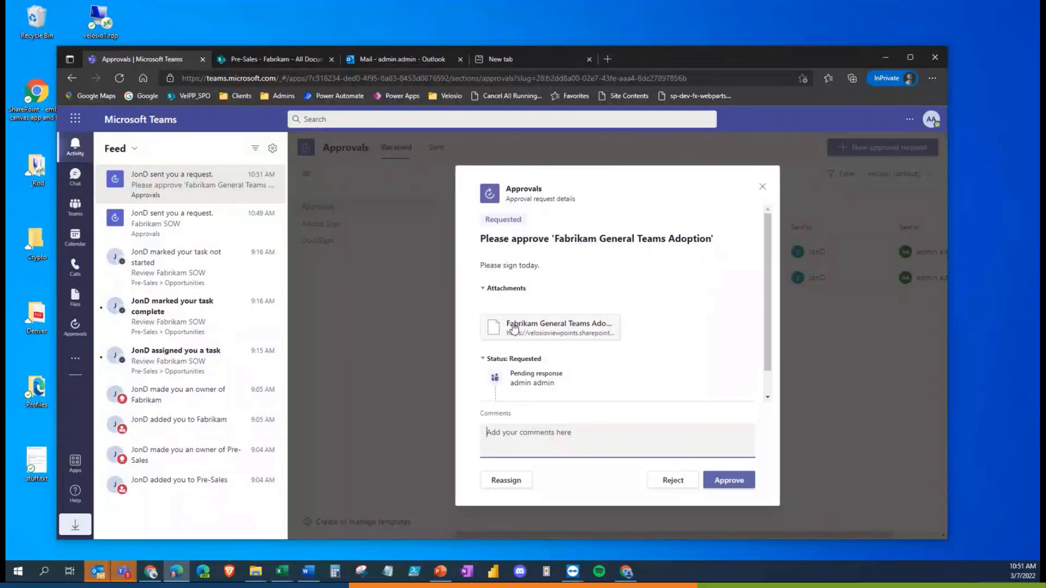
- Review the Fabrikam General Teams Adoption document attached to the sign-off request, including its Professional Services Summary, and return to the request
left_click(559, 333)
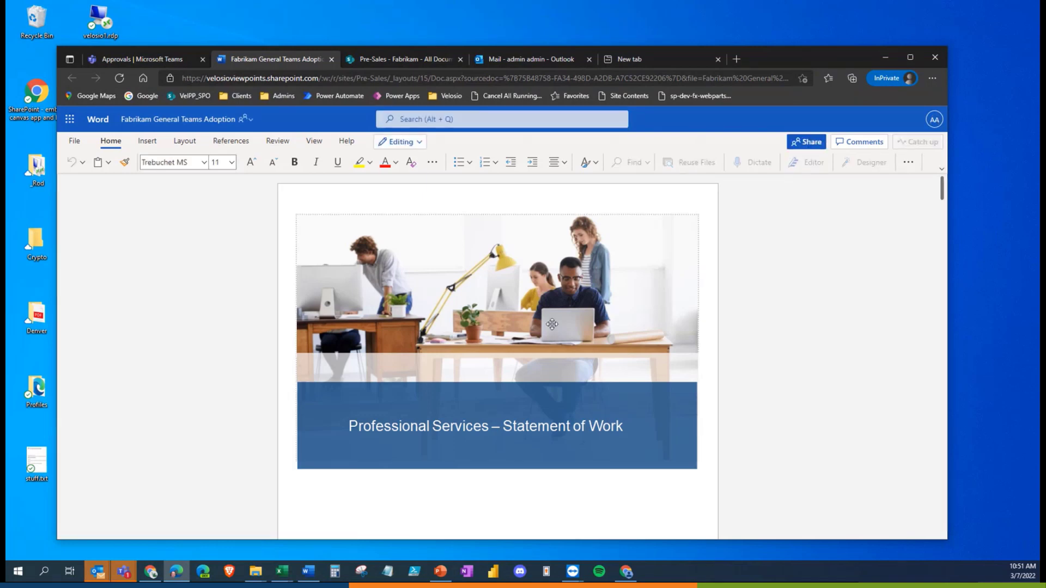
scroll(552, 324, "down", 20)
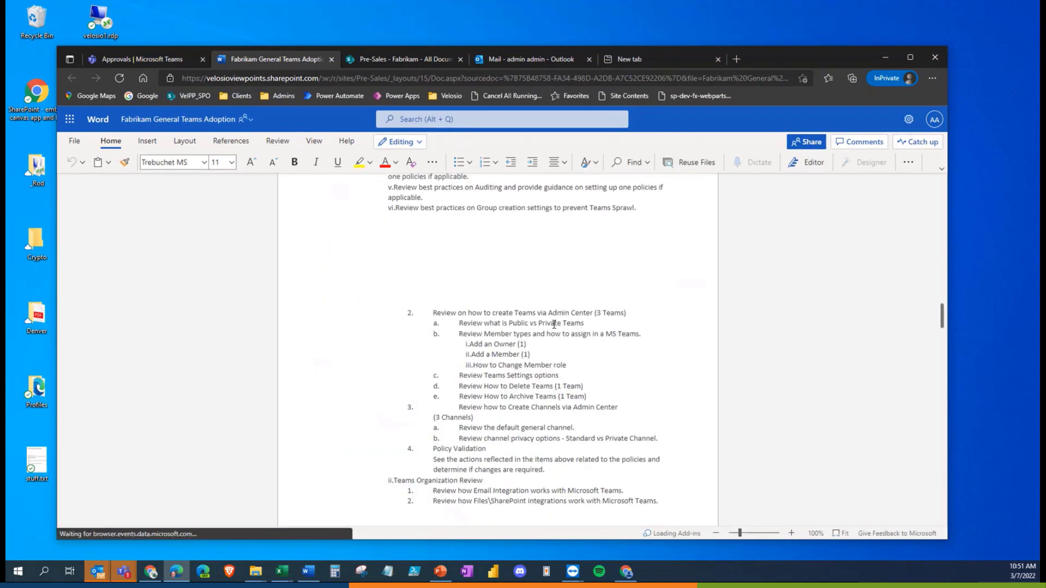
scroll(554, 324, "down", 20)
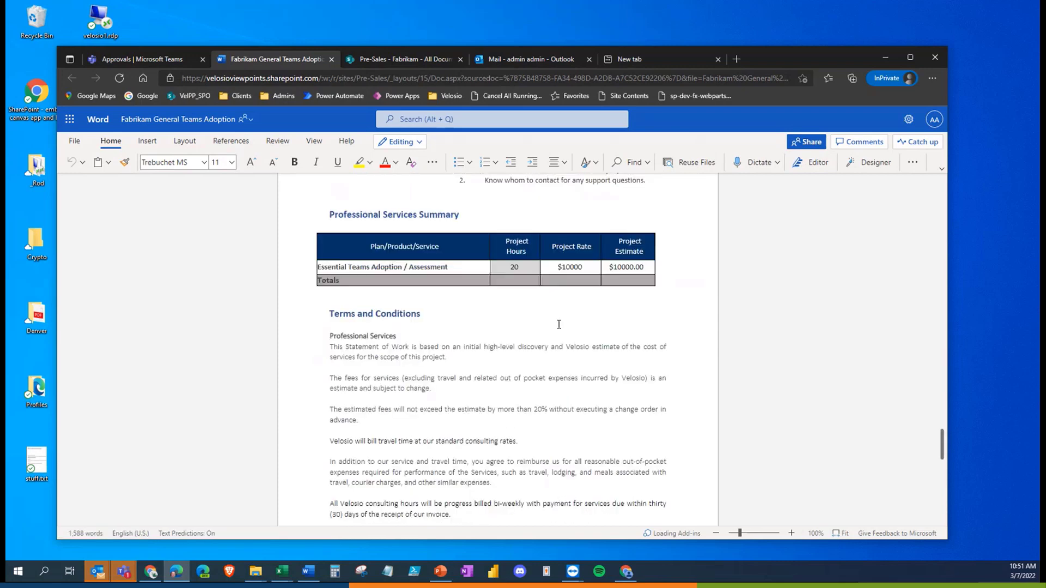
left_click(520, 268)
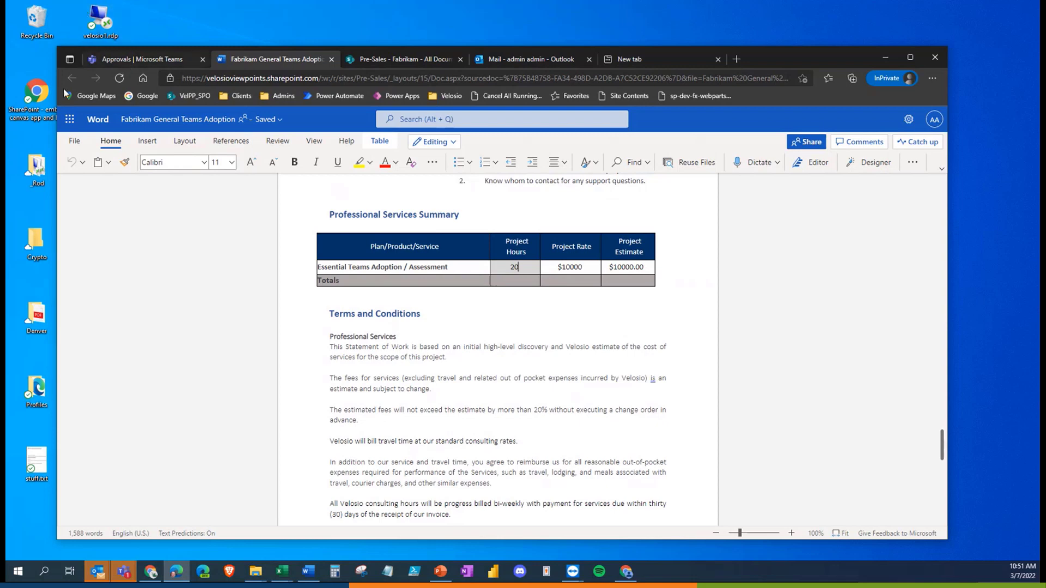
left_click(121, 60)
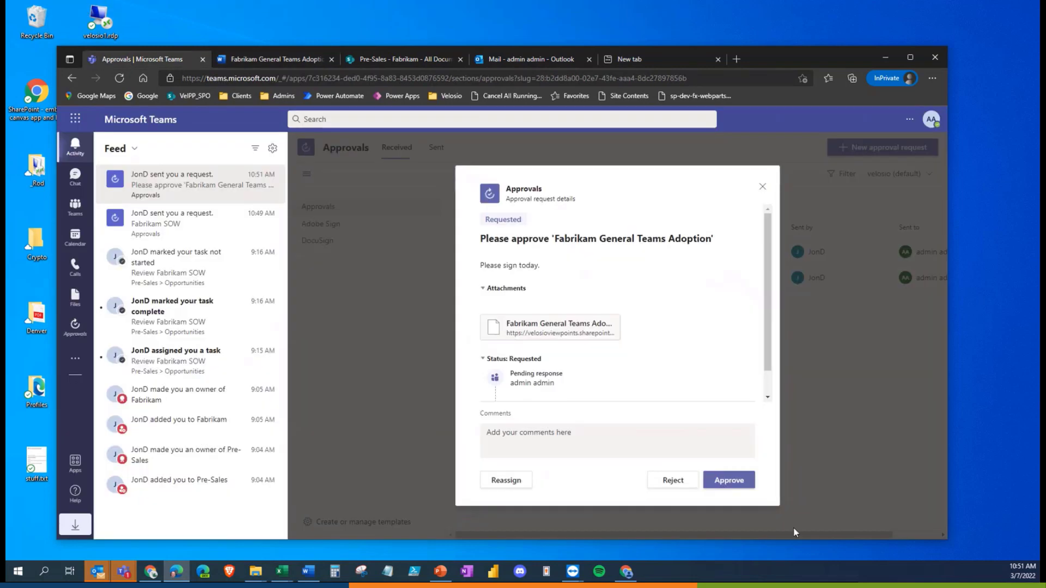
- Approve the Fabrikam General Teams Adoption request with the comment "all good will send to client"
left_click(554, 434)
type("a")
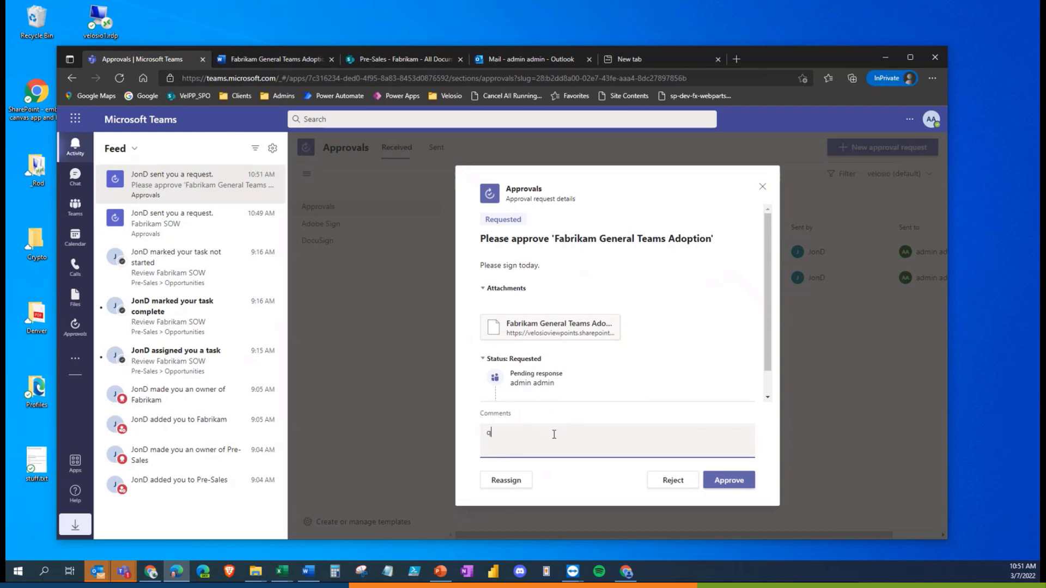
type("ll good will sent")
key("BackSpace")
type("d to client")
left_click(733, 481)
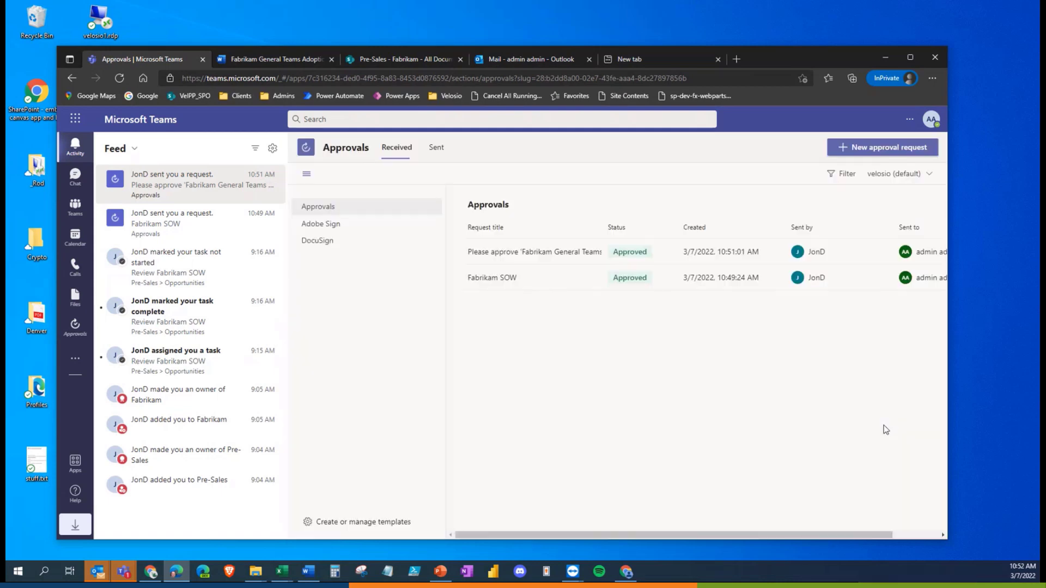
- Open the Fabrikam folder in the Pre-Sales Opportunities files and check the document's sign-off status in Teams and SharePoint
left_click(77, 207)
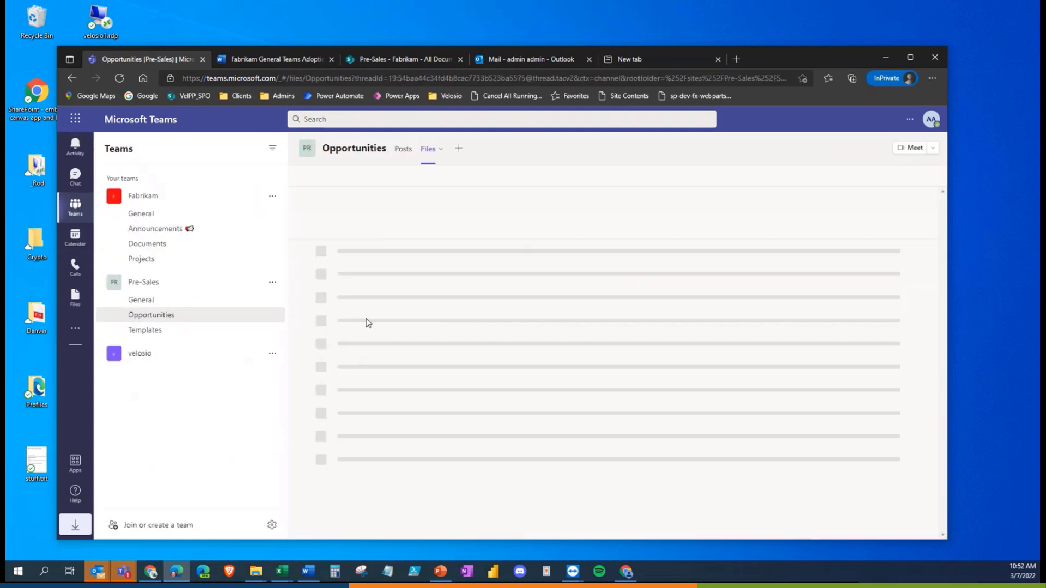
left_click(165, 316)
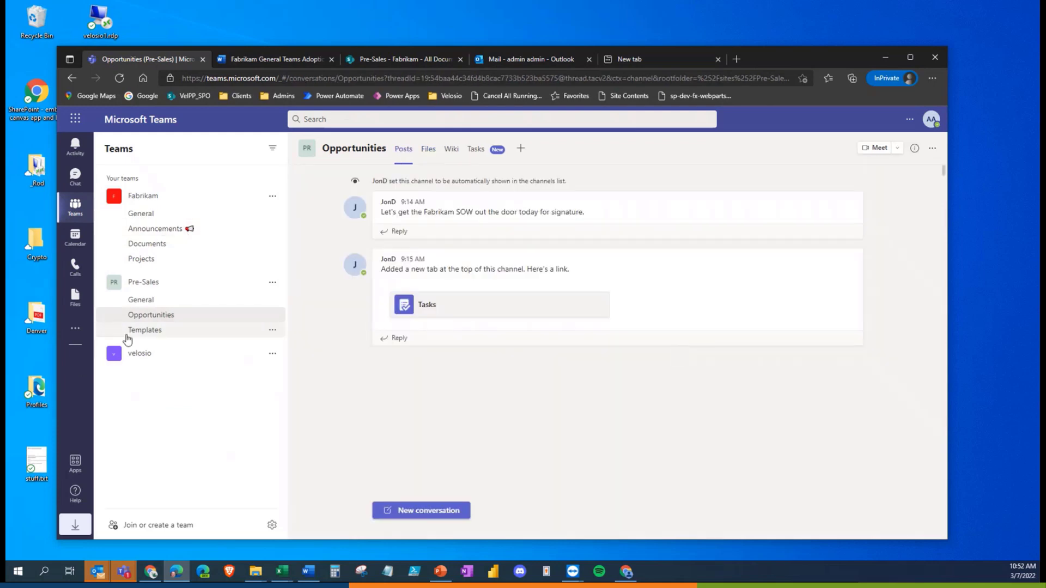
left_click(426, 155)
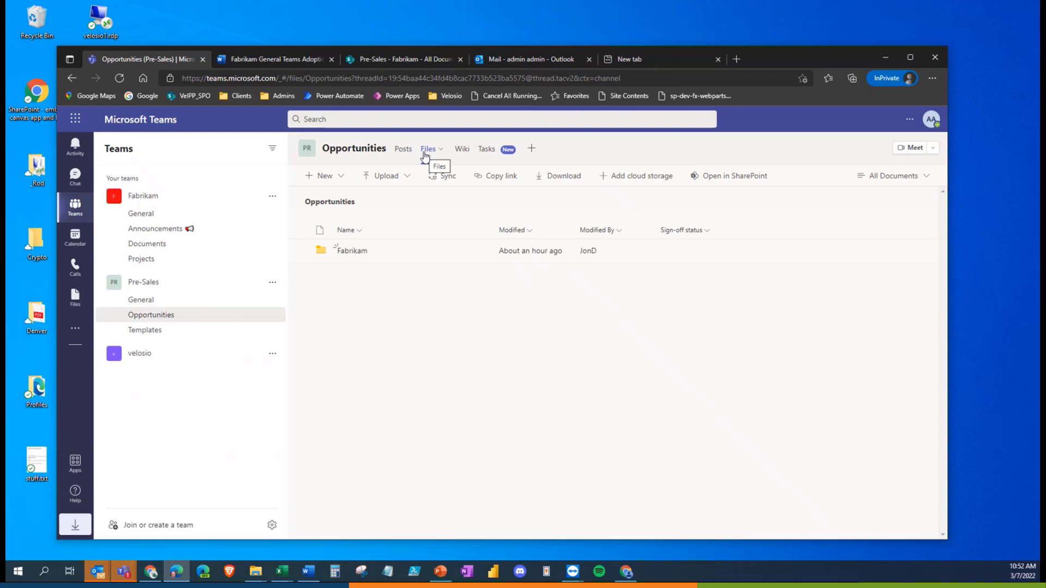
left_click(352, 251)
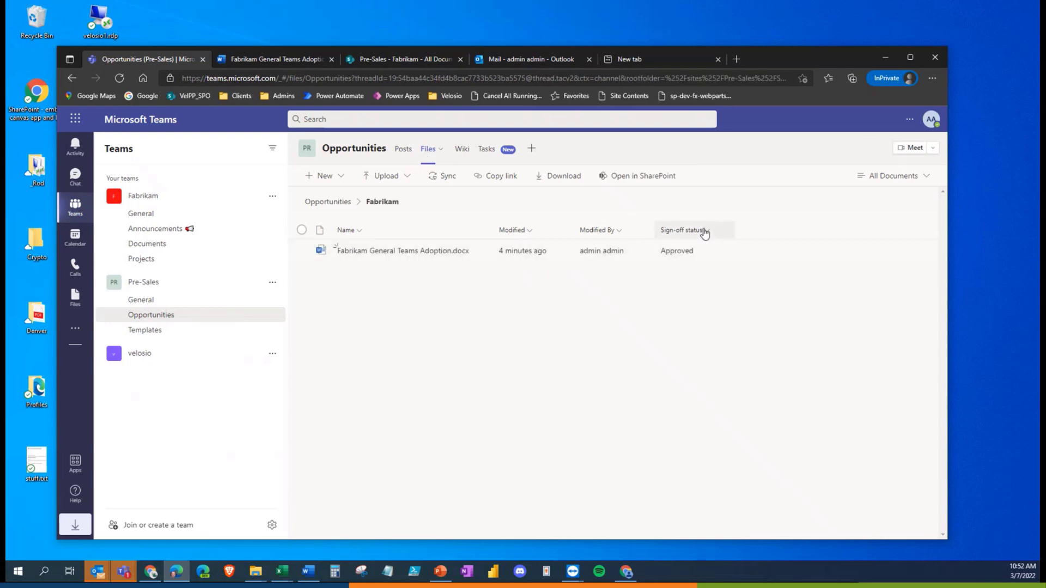
left_click(668, 176)
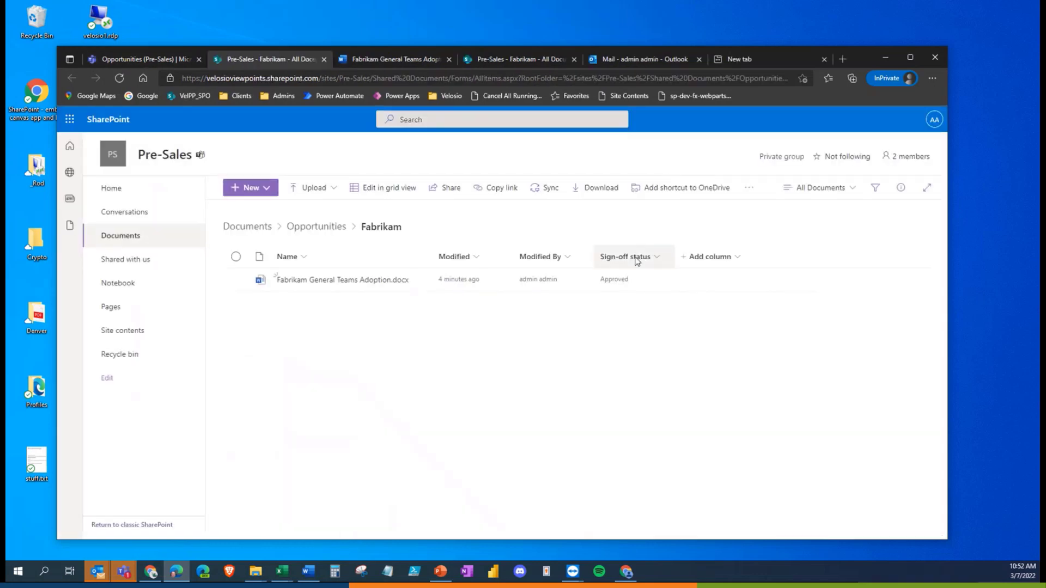
key("ctrl+shift+Tab")
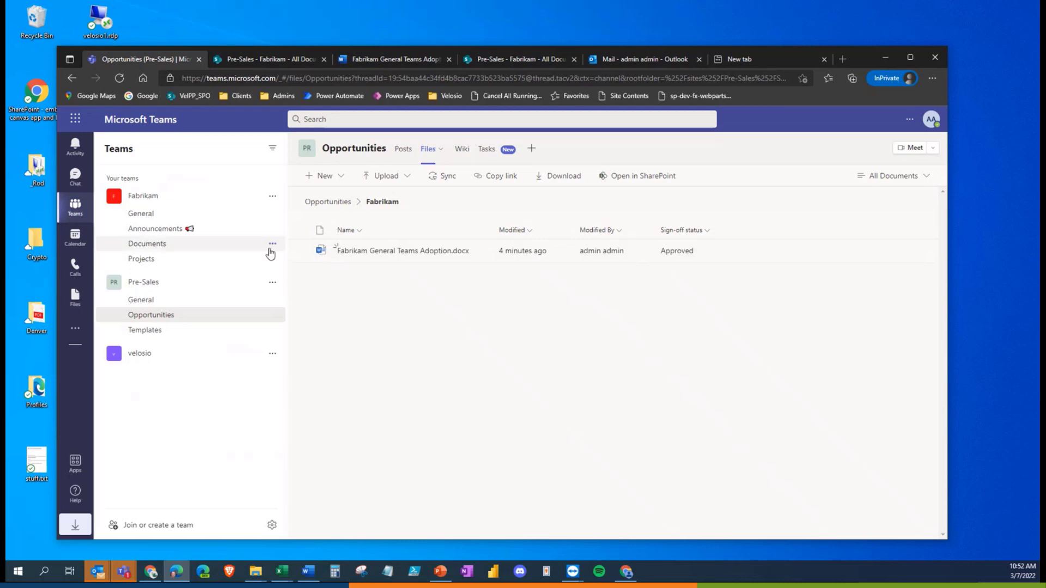
- Move Fabrikam General Teams Adoption.docx to the Teams Opportunity folder in the Fabrikam team's Projects channel
left_click(302, 251)
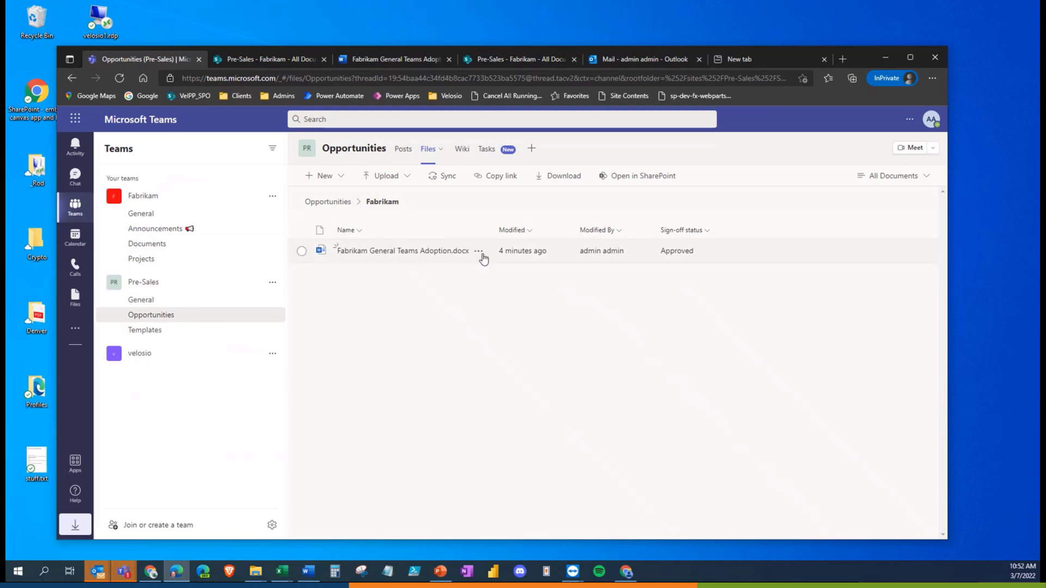
left_click(479, 252)
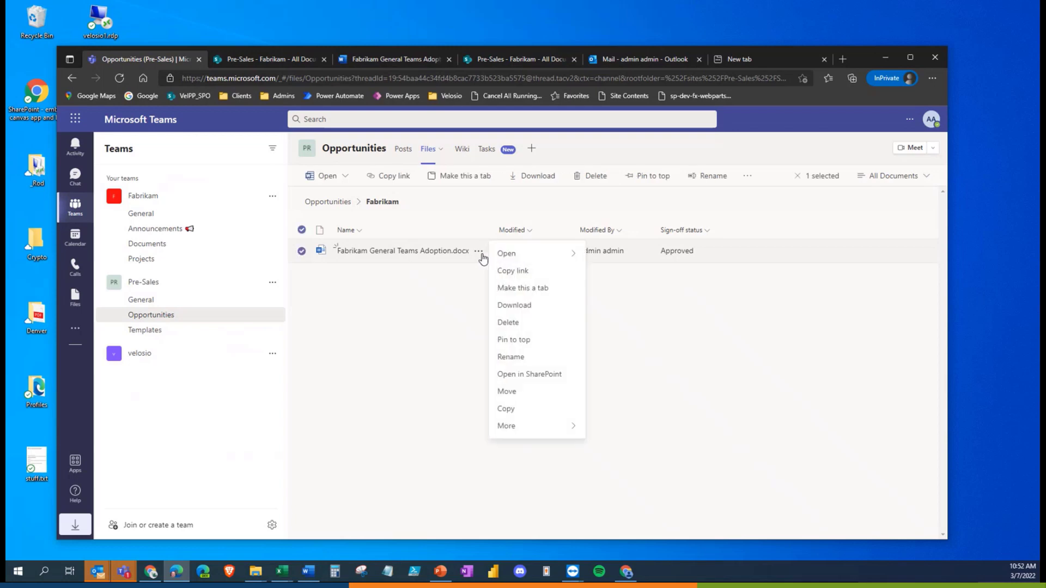
left_click(507, 392)
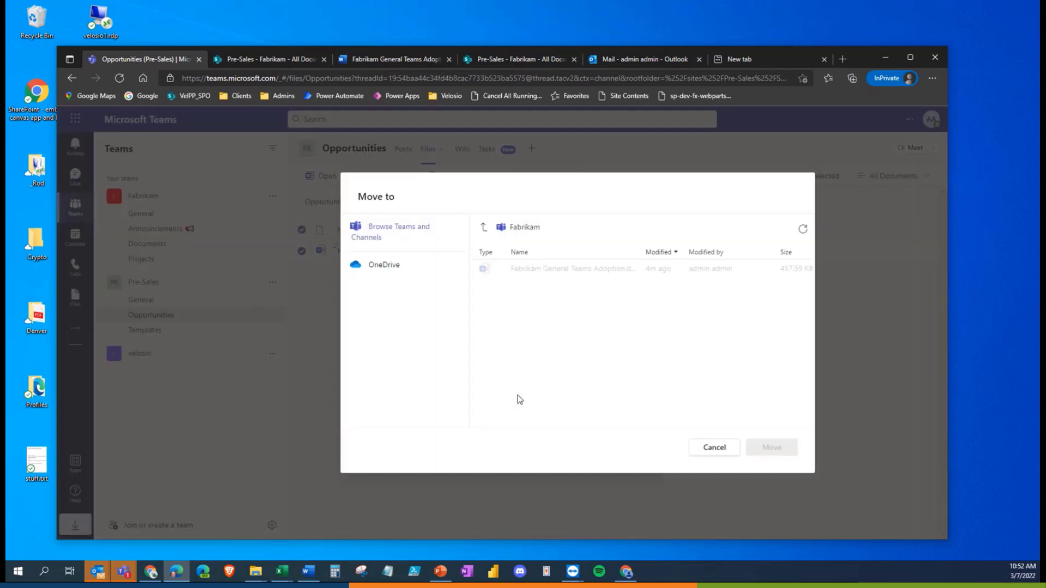
left_click(477, 231)
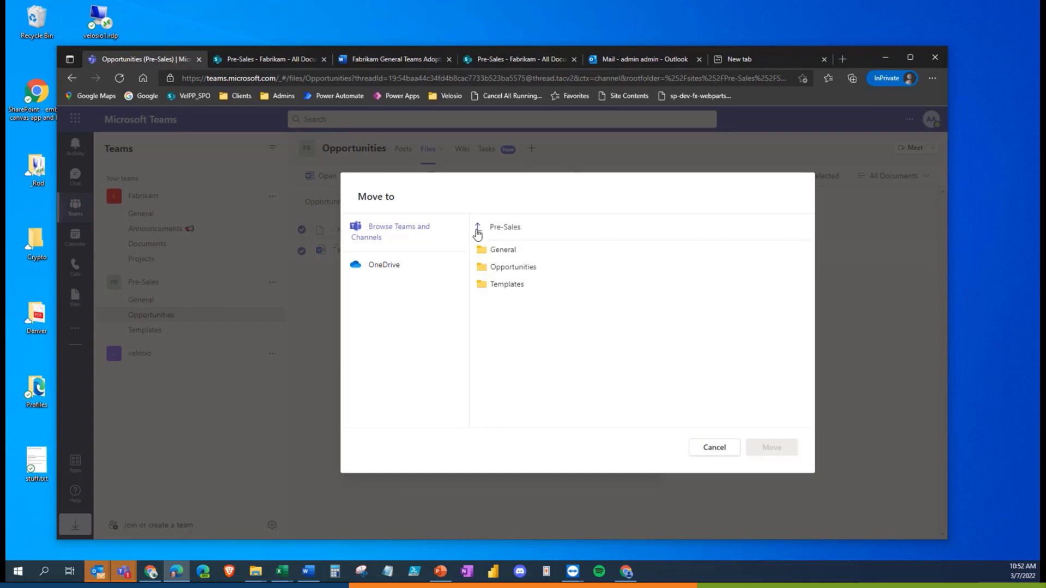
left_click(477, 232)
left_click(507, 249)
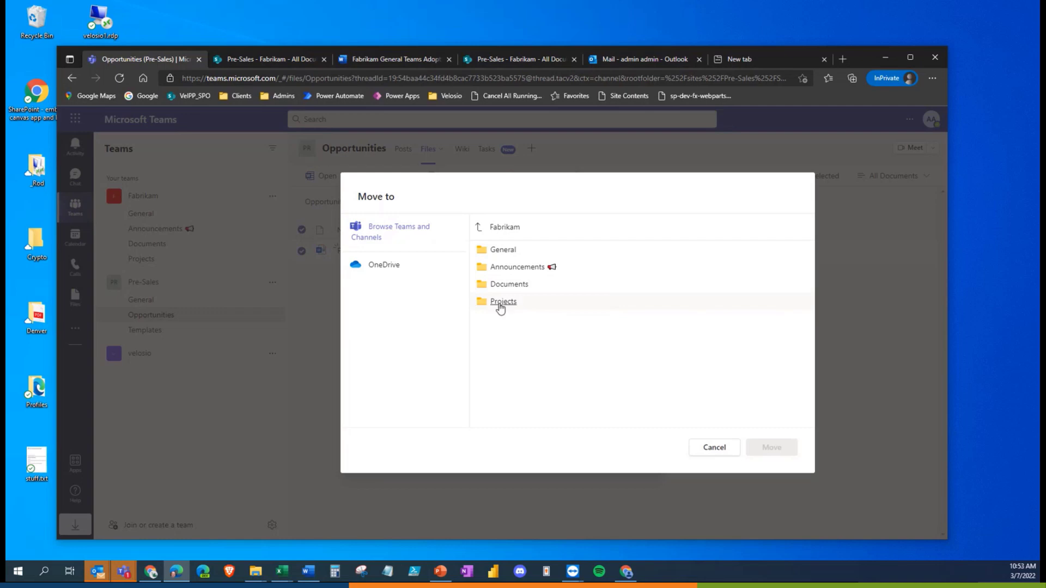
left_click(498, 302)
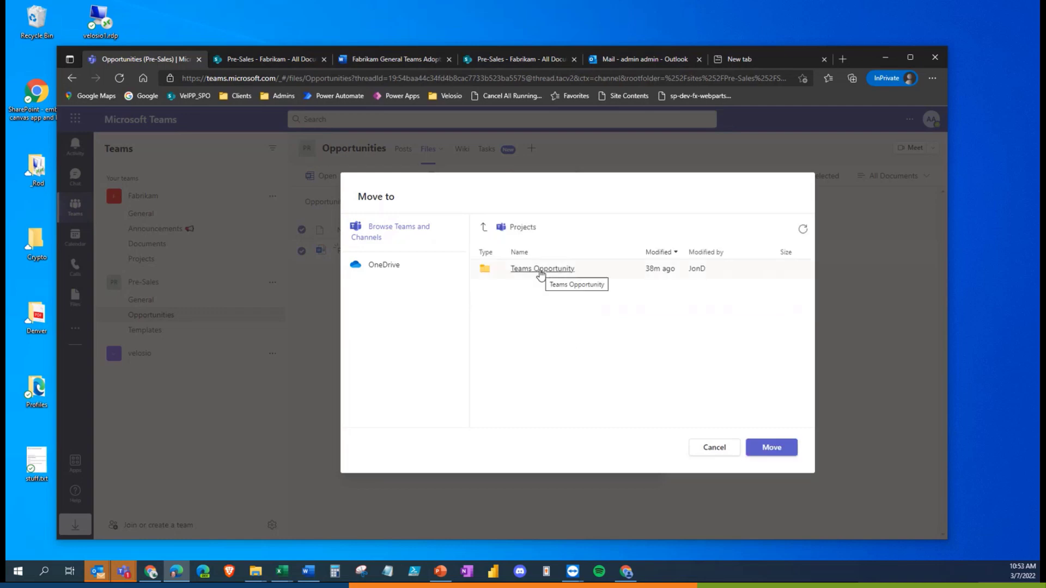
left_click(540, 272)
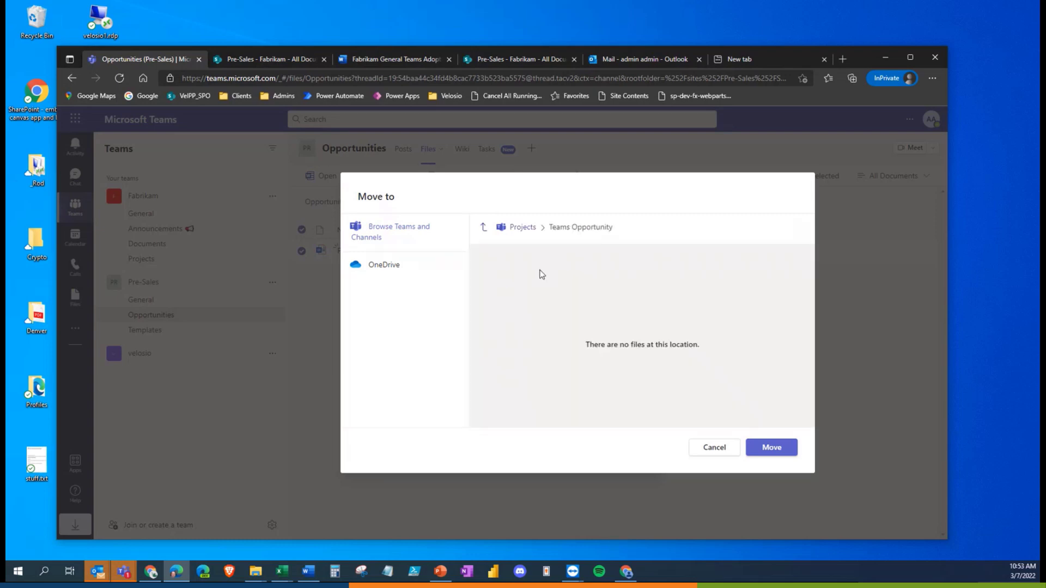
left_click(768, 447)
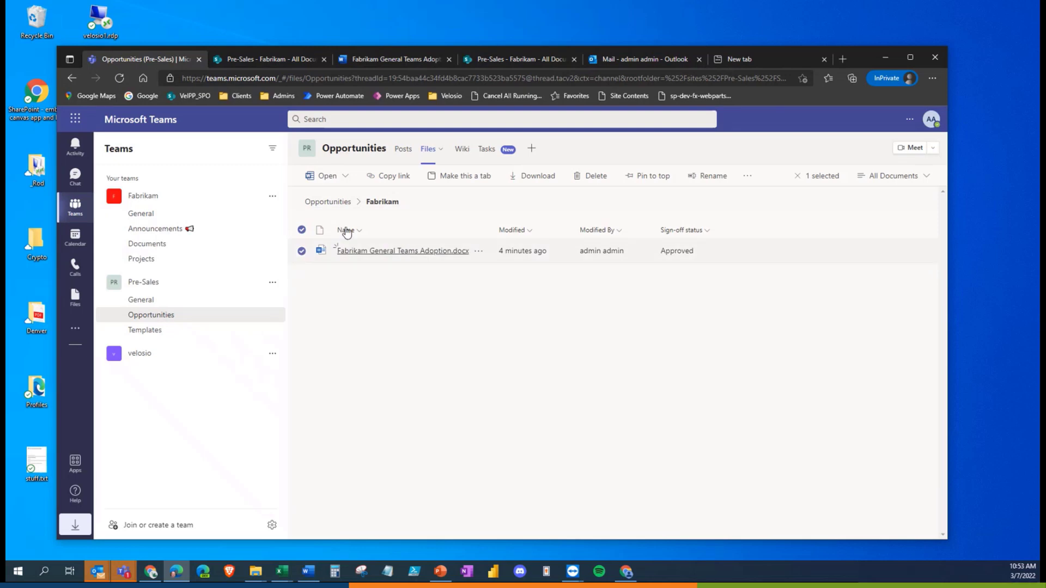
- Check the Fabrikam team's Documents and Projects files, and open the Teams Opportunity folder to find the moved document
left_click(148, 244)
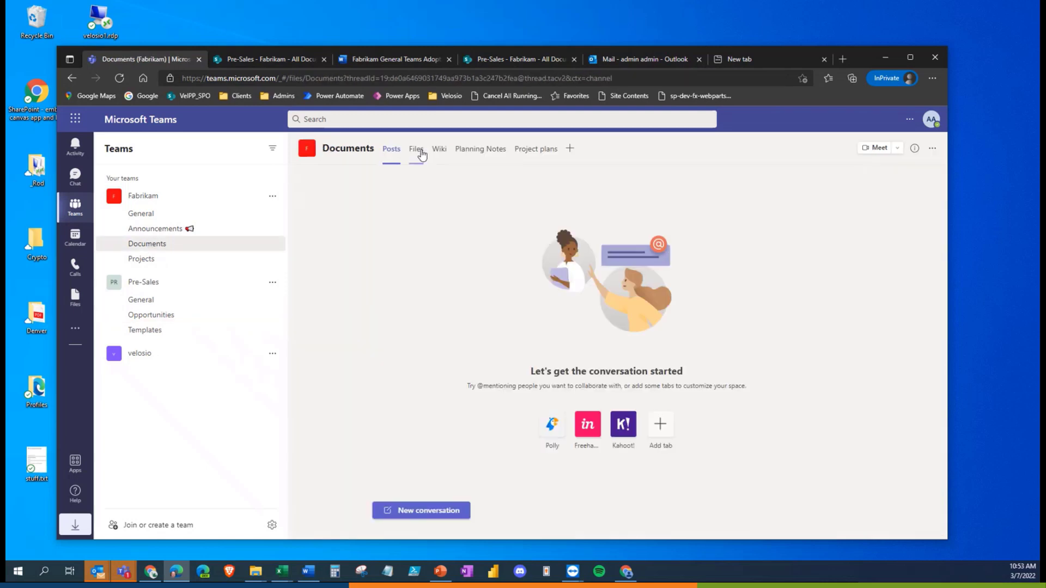
left_click(417, 151)
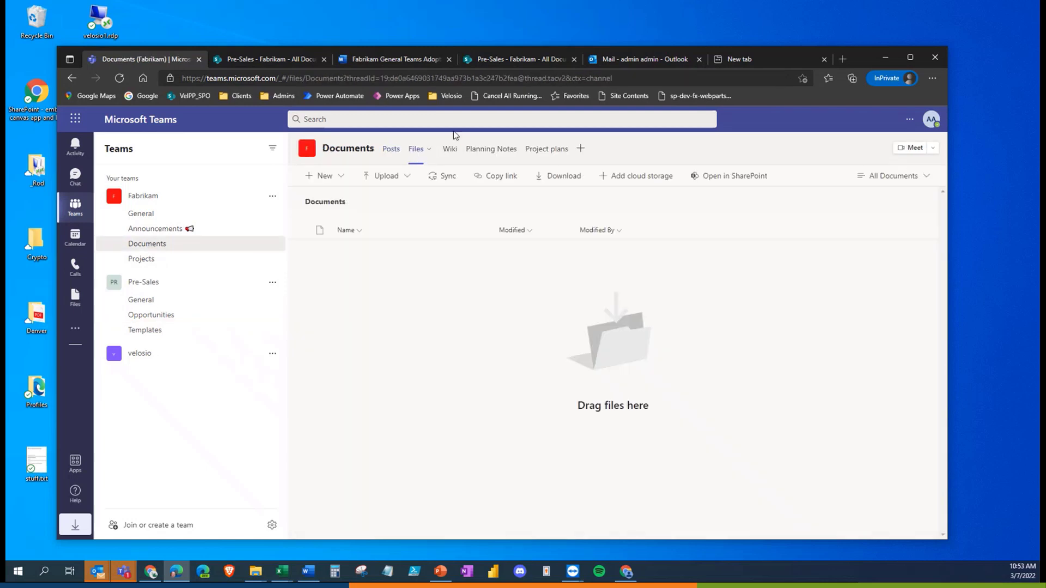
left_click(153, 265)
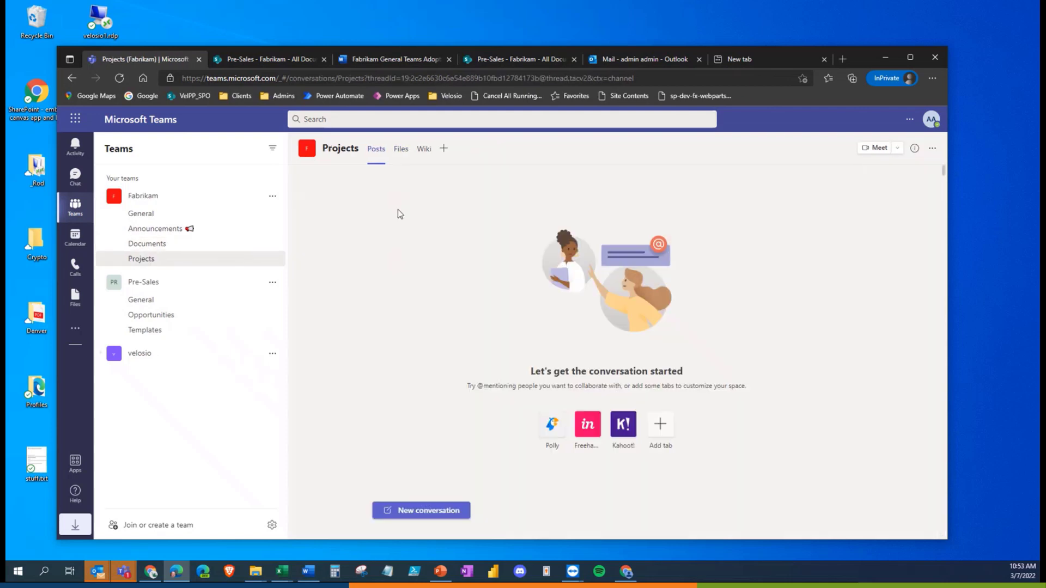
left_click(400, 150)
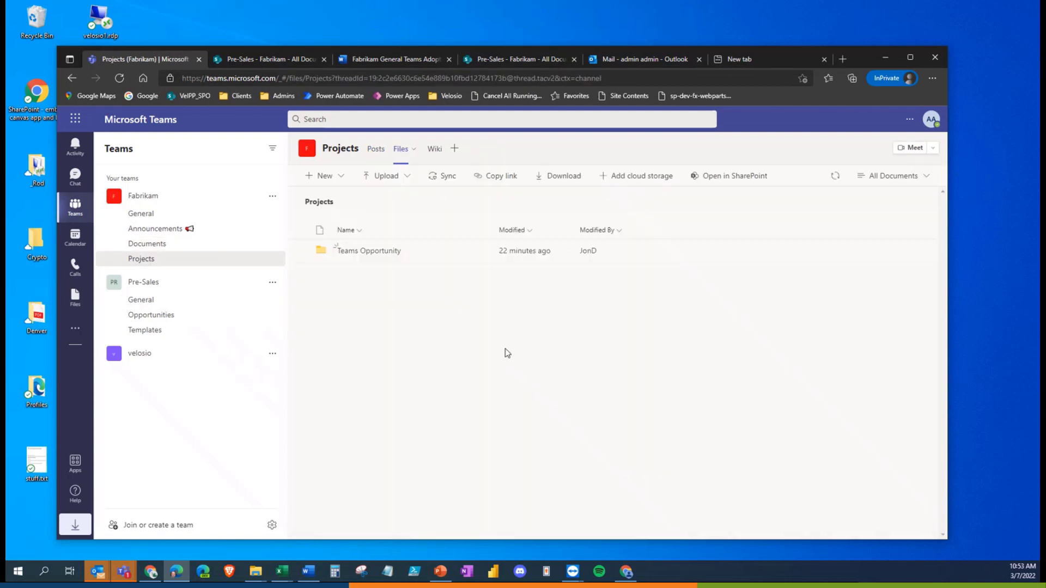
left_click(370, 252)
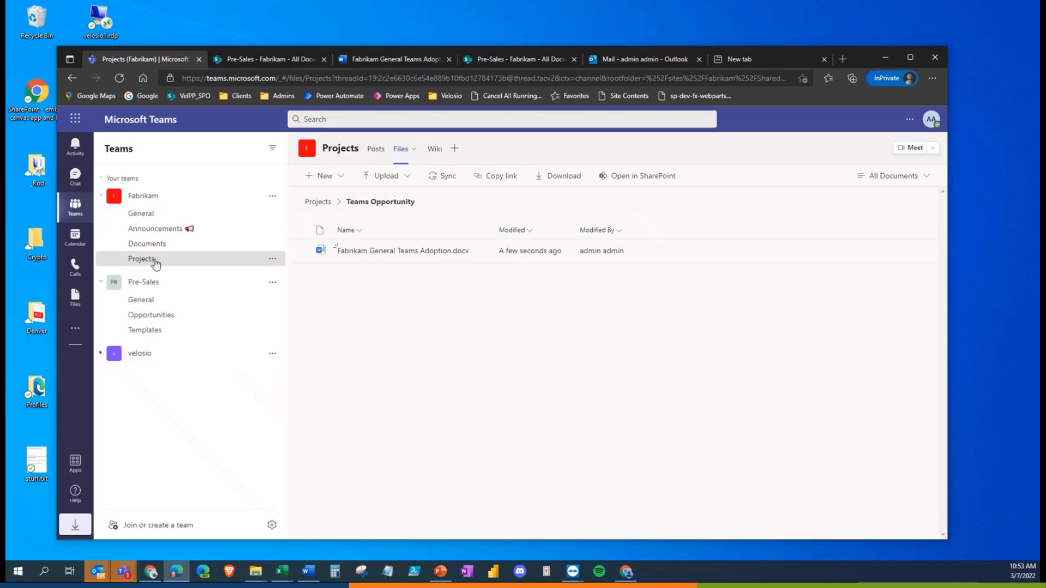
- Post the message "NEW TEAMS OPP!!!!" as a new conversation in the Fabrikam team's Announcements channel
left_click(146, 214)
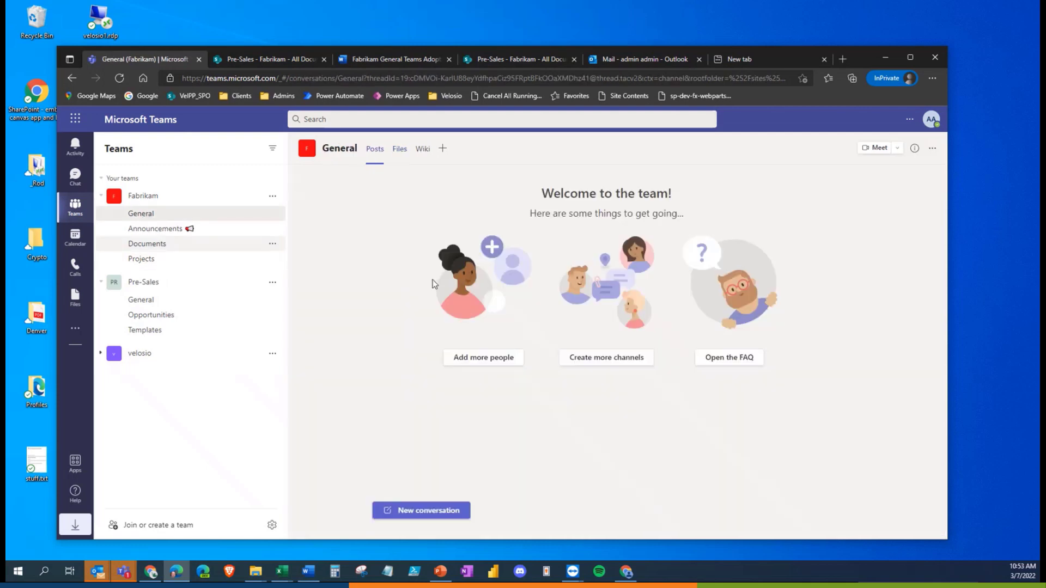
left_click(153, 229)
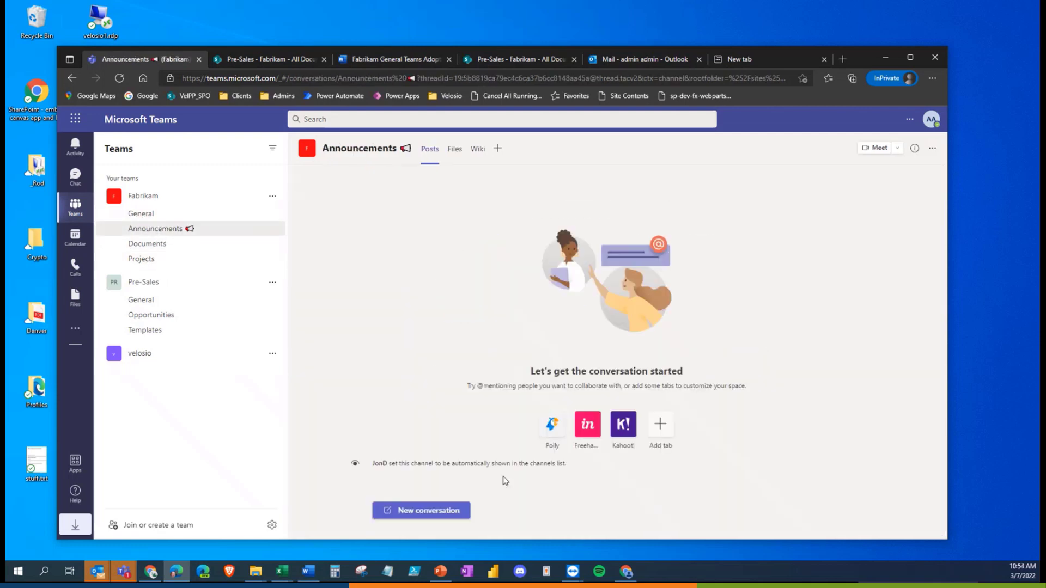
left_click(429, 510)
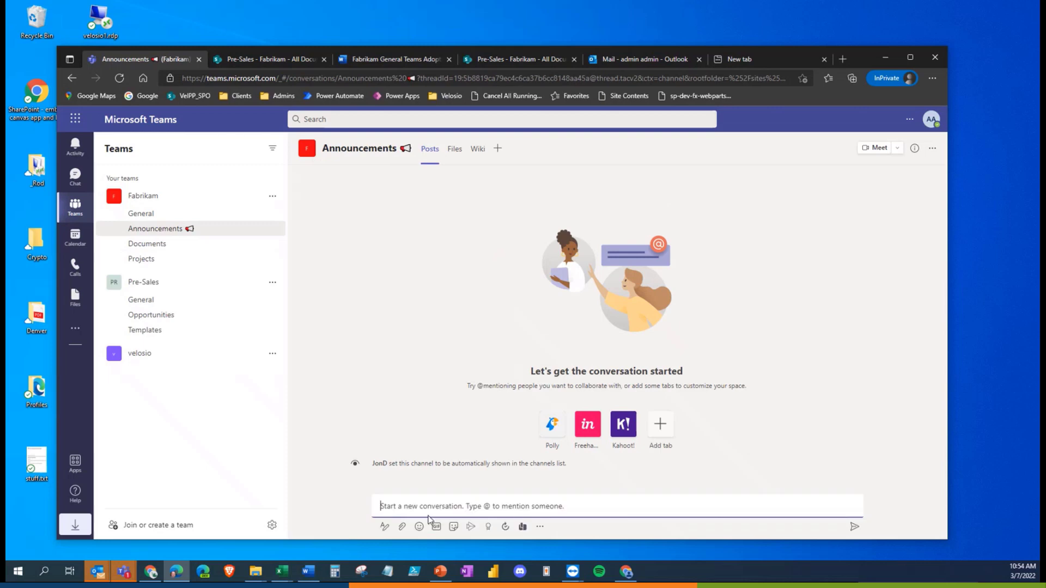
type("N")
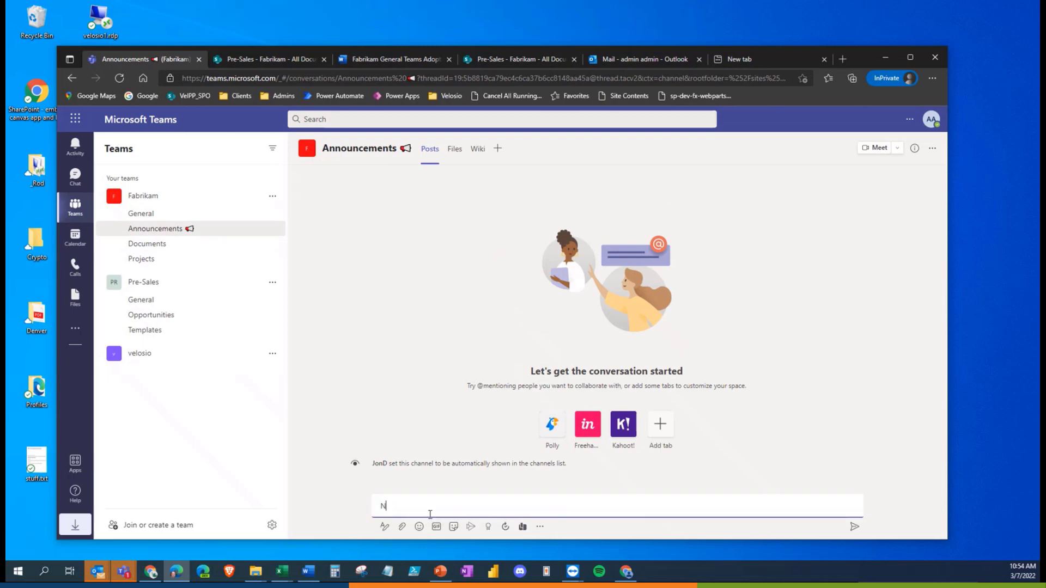
type("EW TEAMS ")
type("OPP@@@@")
key("BackSpace")
key("BackSpace")
key("BackSpace")
key("BackSpace")
type("!!!!")
left_click(854, 527)
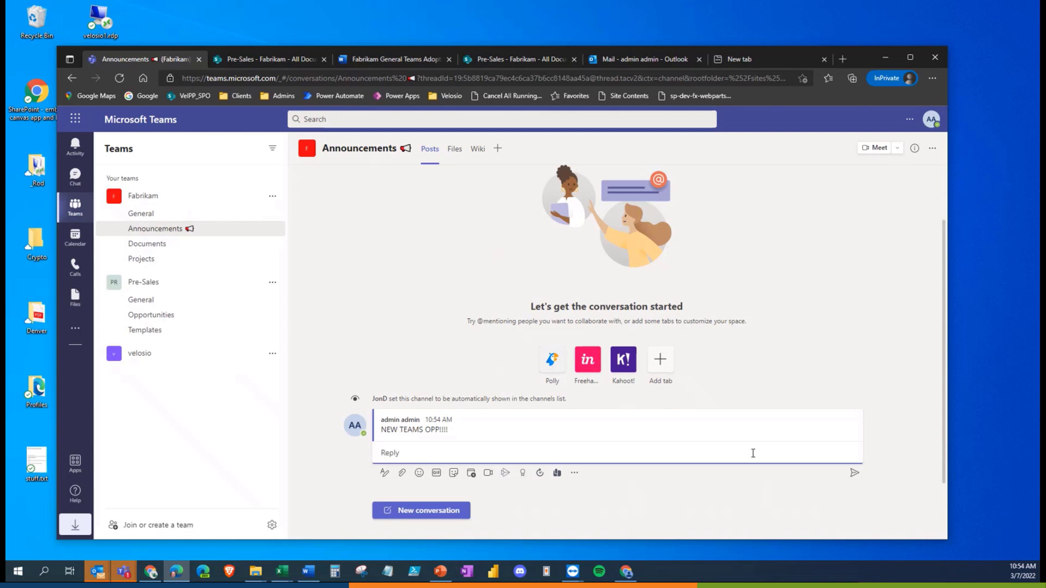
mouse_move(747, 442)
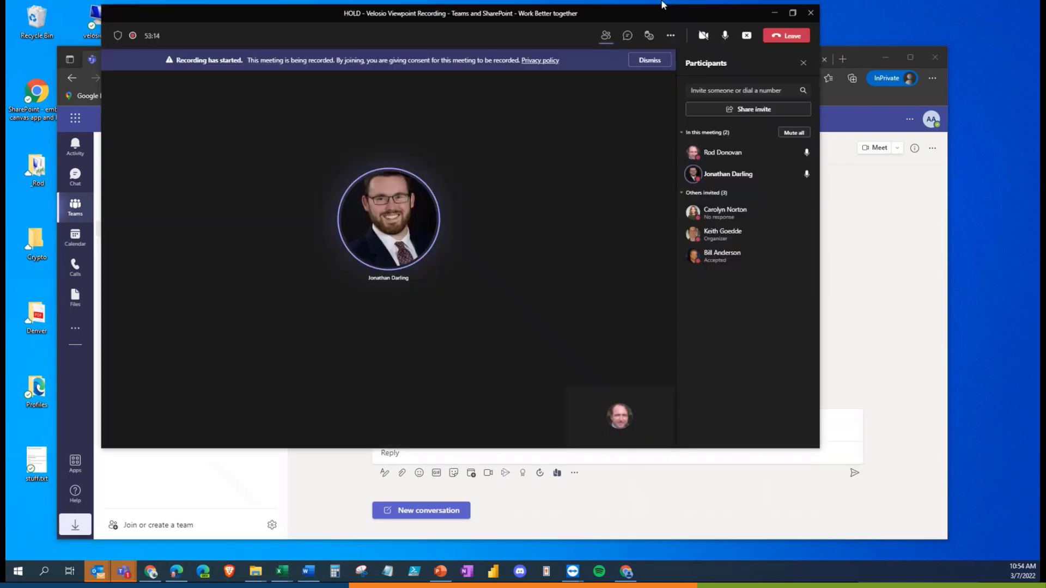
left_click_drag(656, 14, 1045, 17)
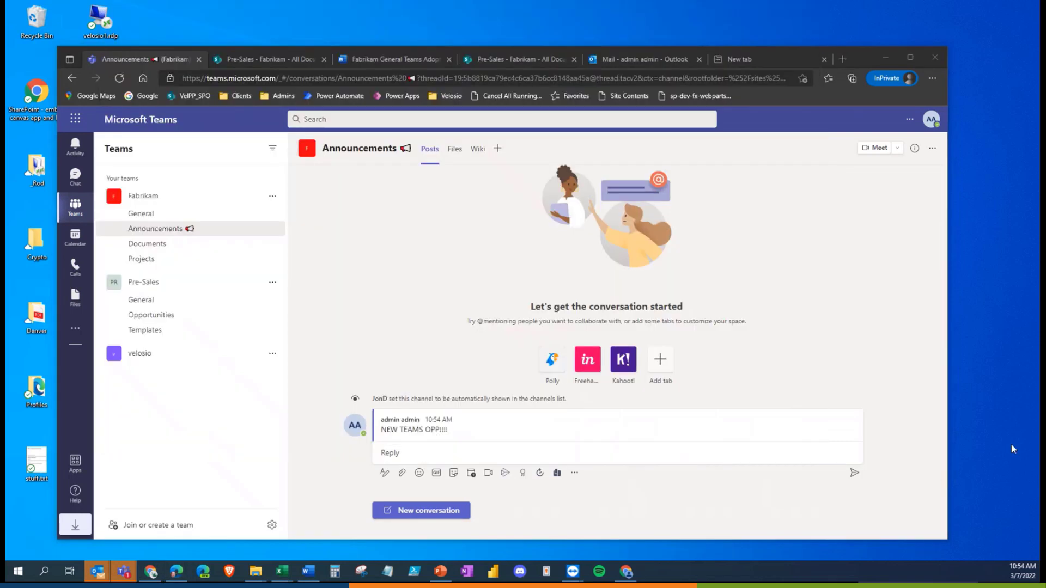